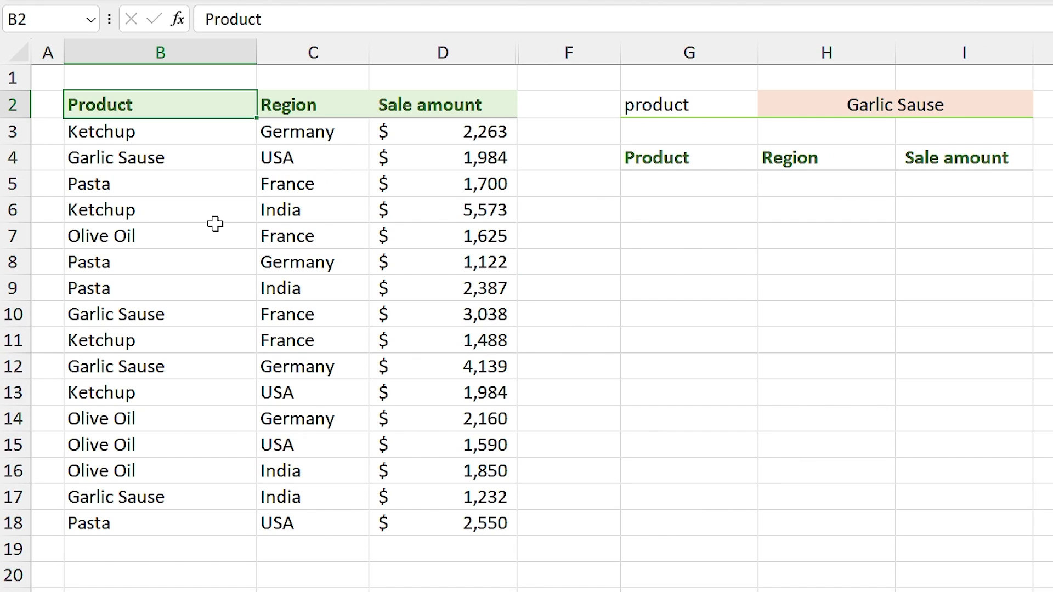
# Convert the sales data in B2:D18 into a table with headers.
pyautogui.click(189, 230)
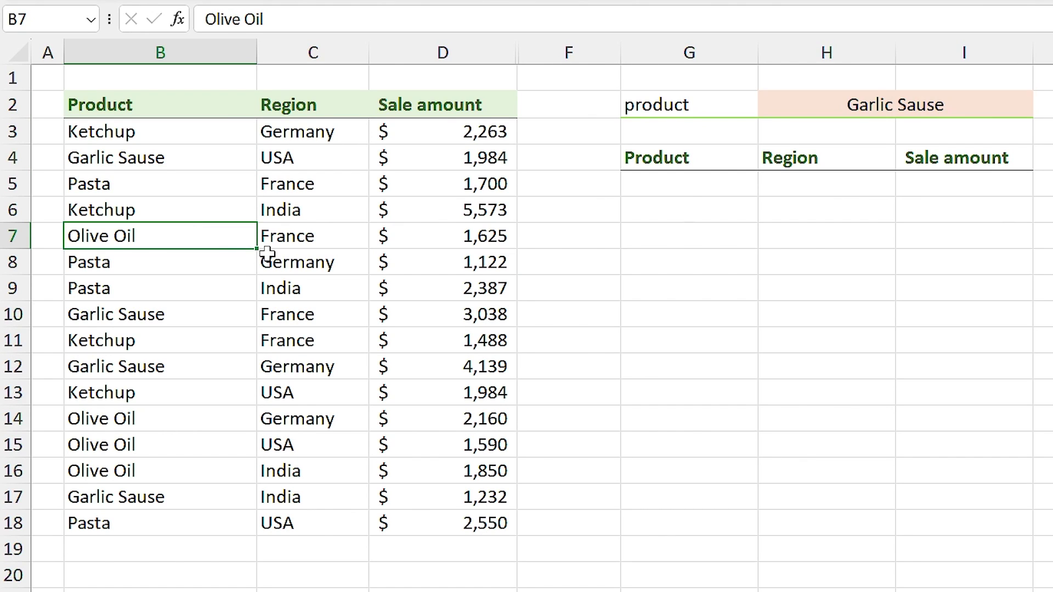
pyautogui.hotkey('ctrl', 't')
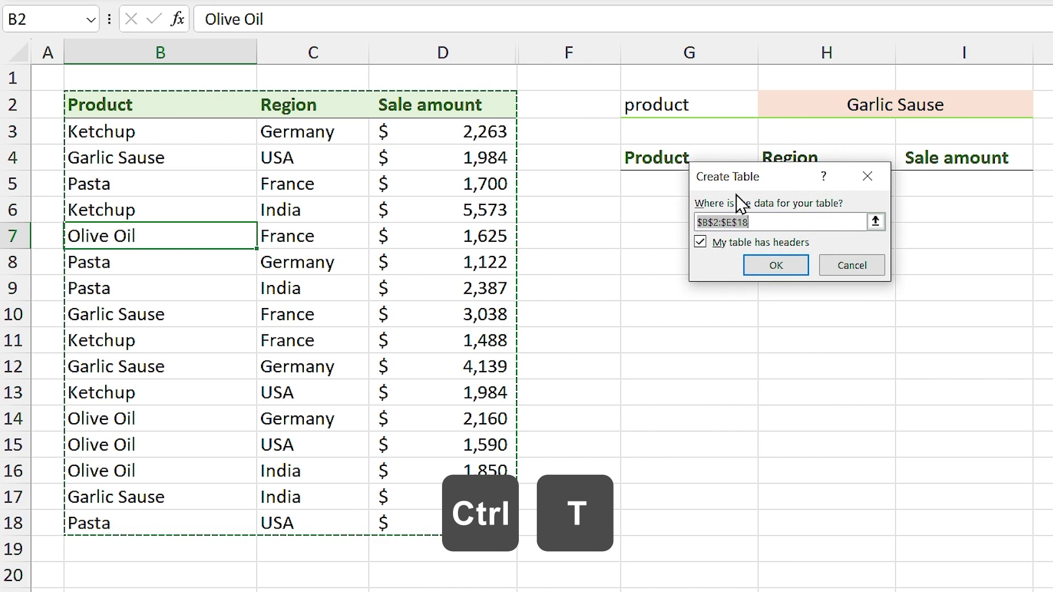
pyautogui.click(622, 297)
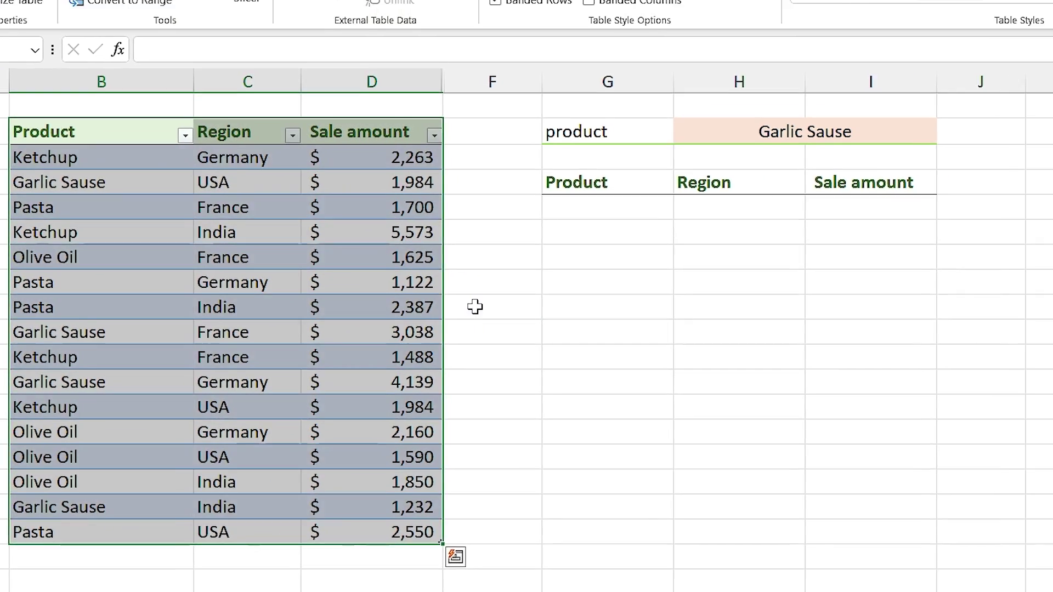
# Apply the plain None table style without banding.
pyautogui.click(986, 72)
pyautogui.click(598, 95)
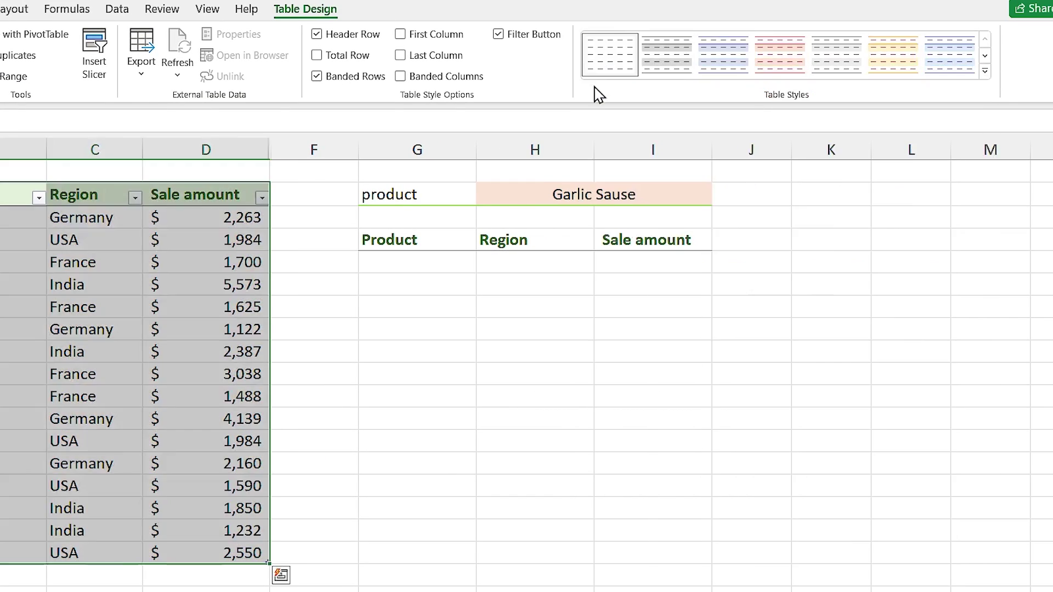
pyautogui.click(126, 325)
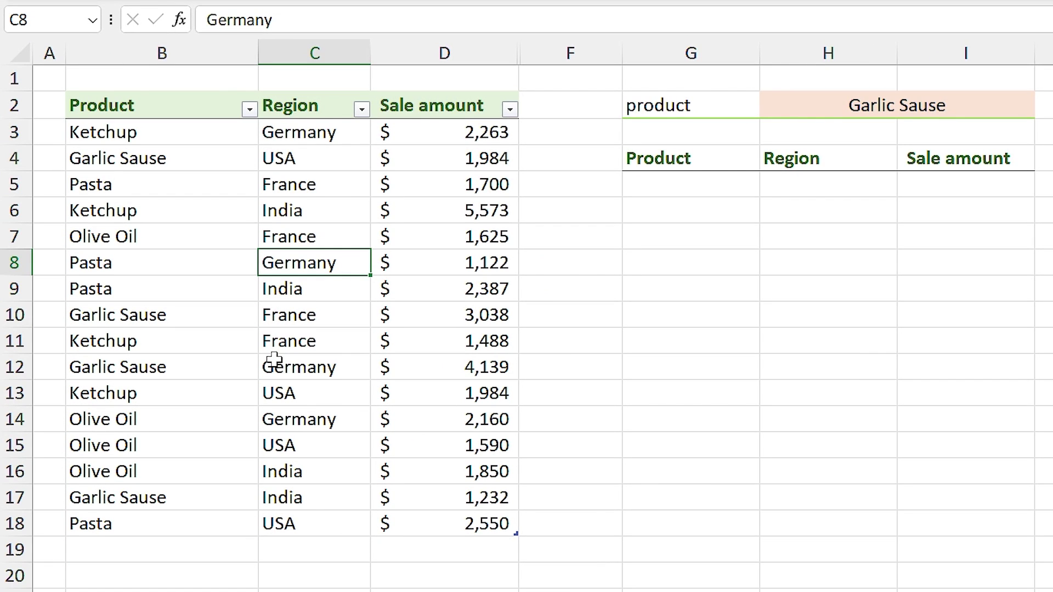
pyautogui.click(690, 183)
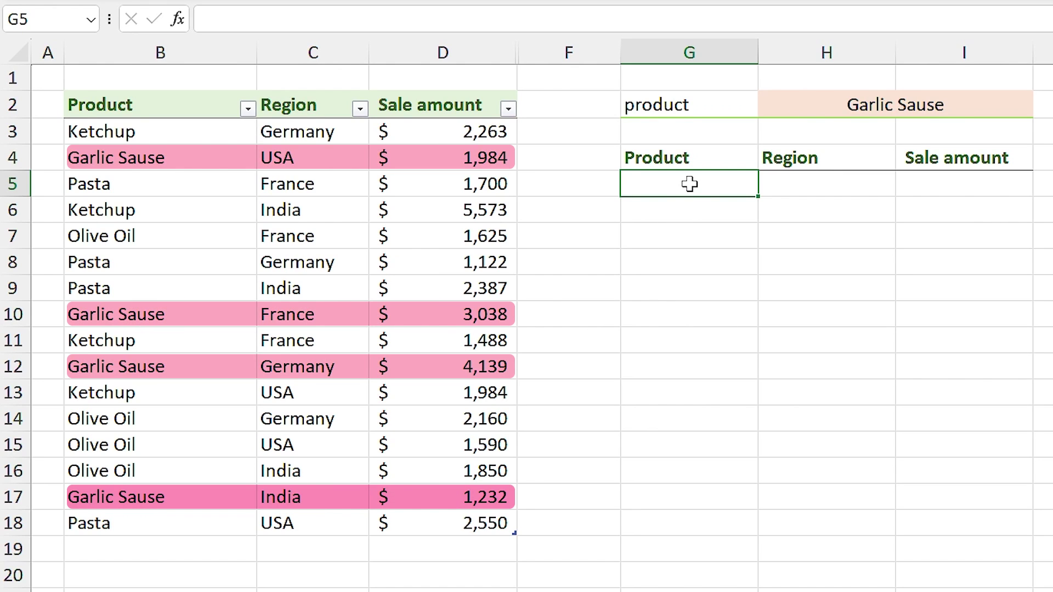
# In G5, enter =FILTER(FoodList, FoodList[Product]=H2) to list the four Garlic Sause sales.
pyautogui.write('=')
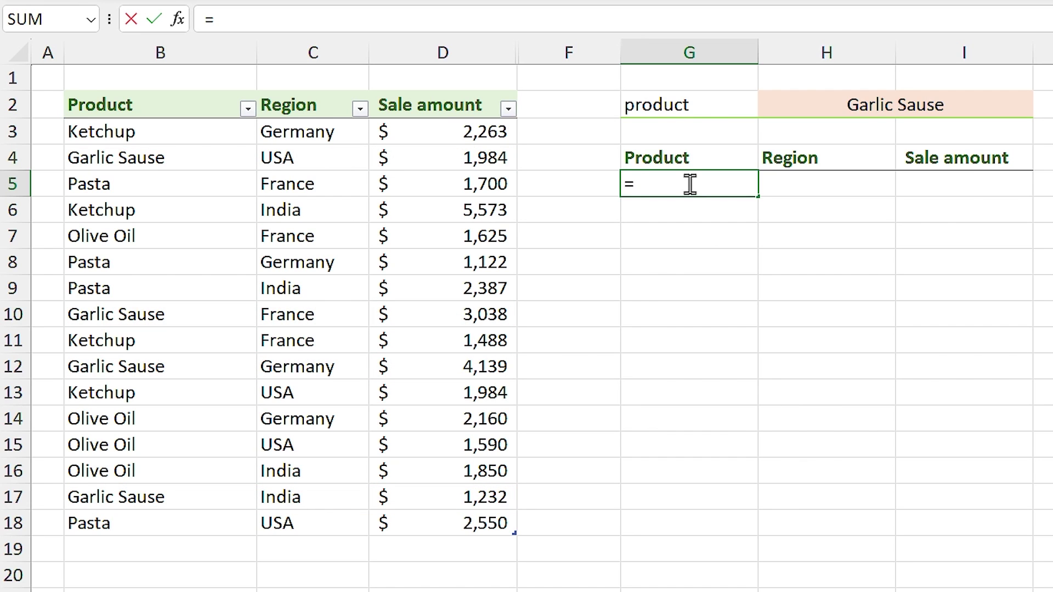
pyautogui.write('filt')
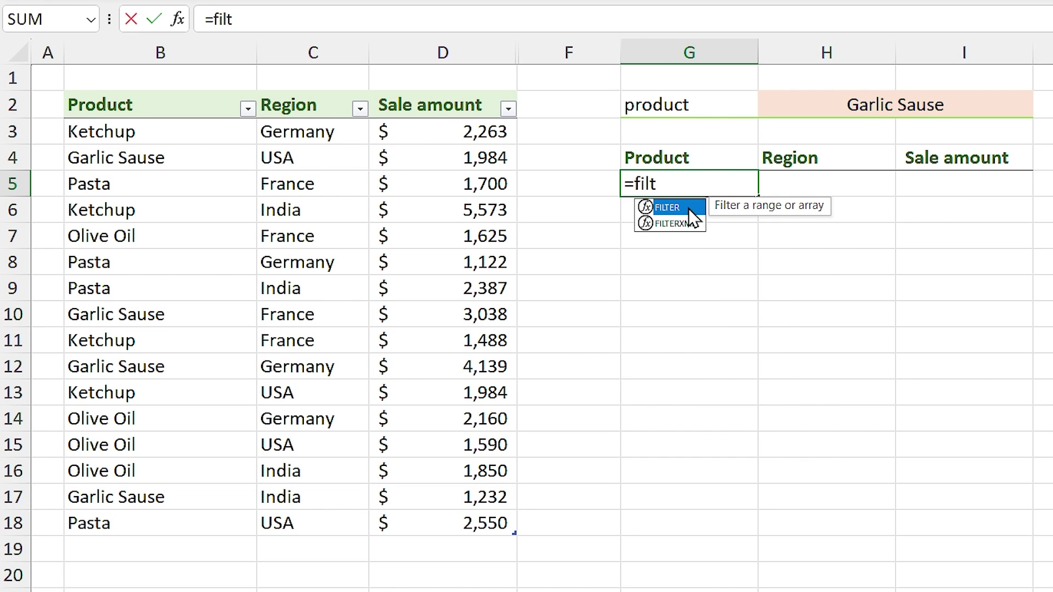
pyautogui.doubleClick(689, 208)
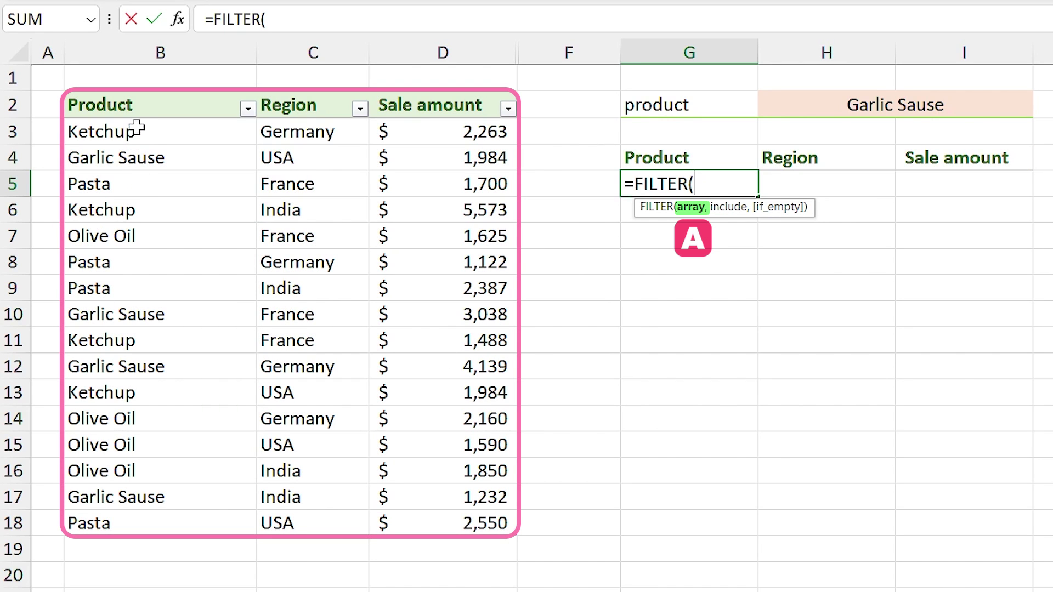
pyautogui.click(66, 83)
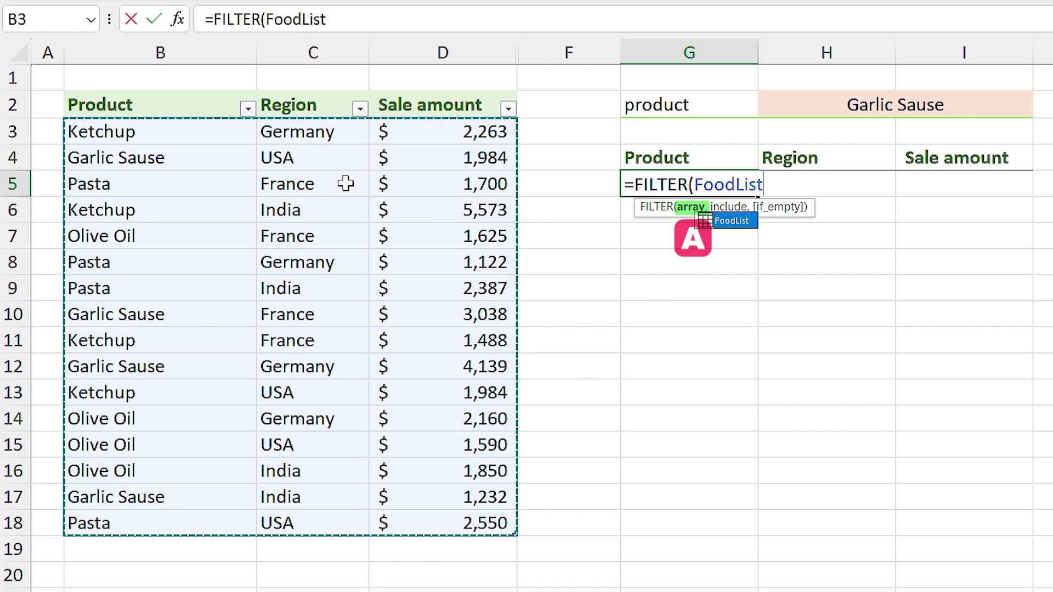
pyautogui.write(',')
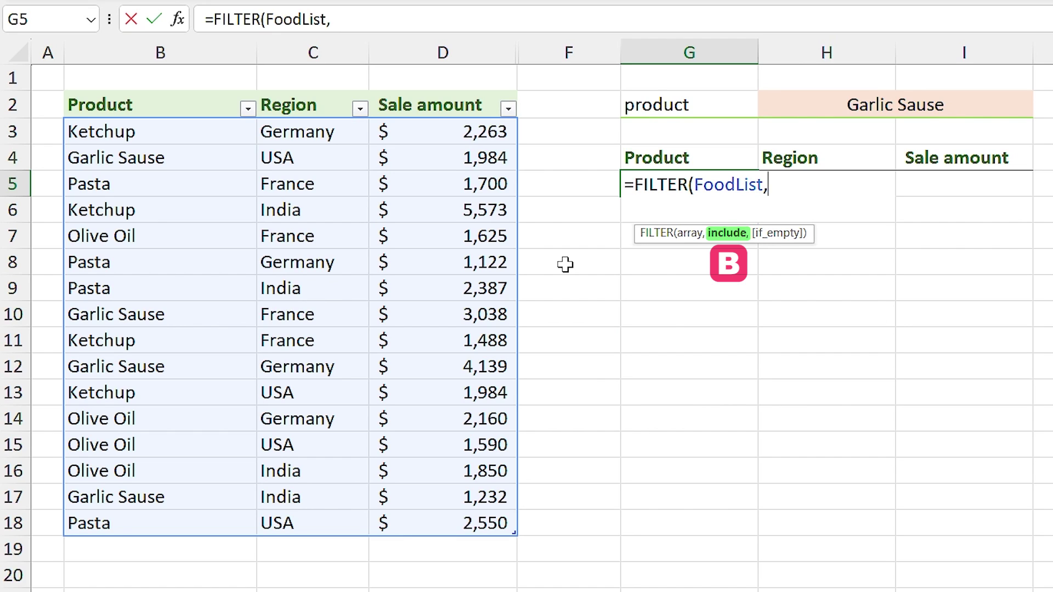
pyautogui.click(152, 88)
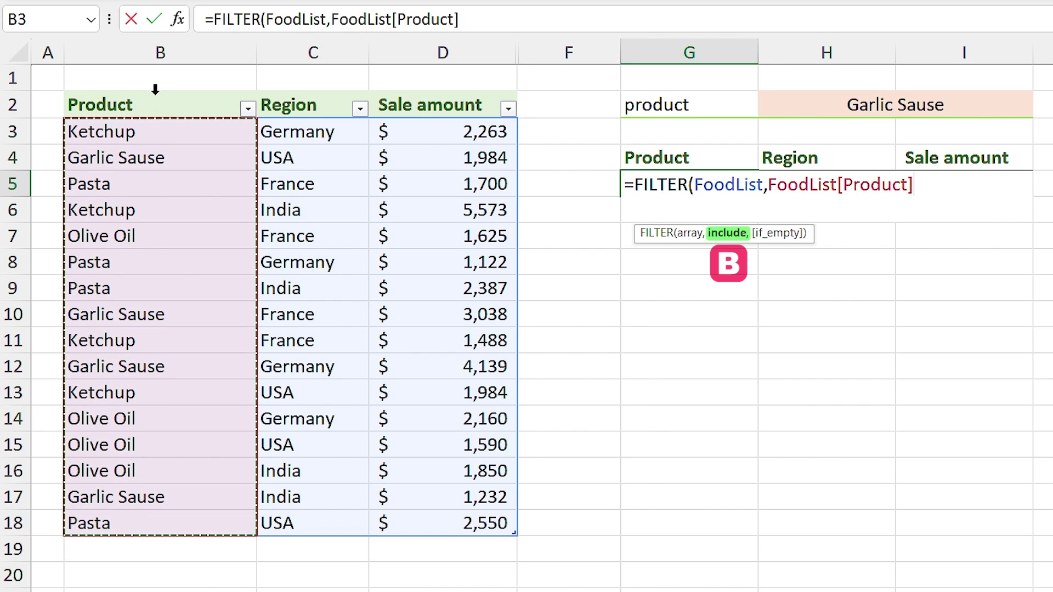
pyautogui.write('=')
pyautogui.click(851, 105)
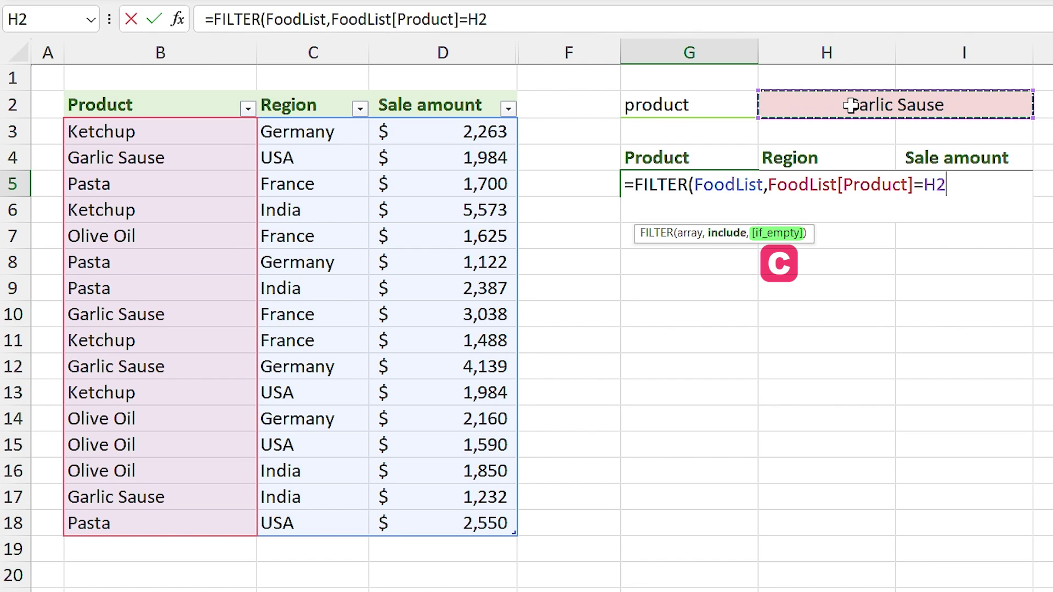
pyautogui.press('Return')
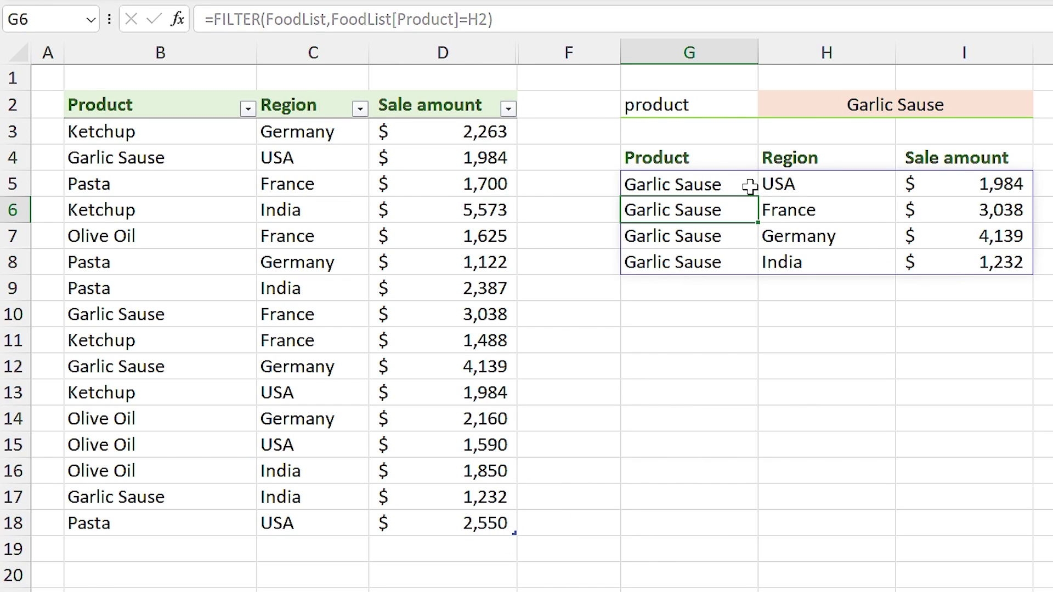
# Choose Honey as the product in H2.
pyautogui.click(749, 184)
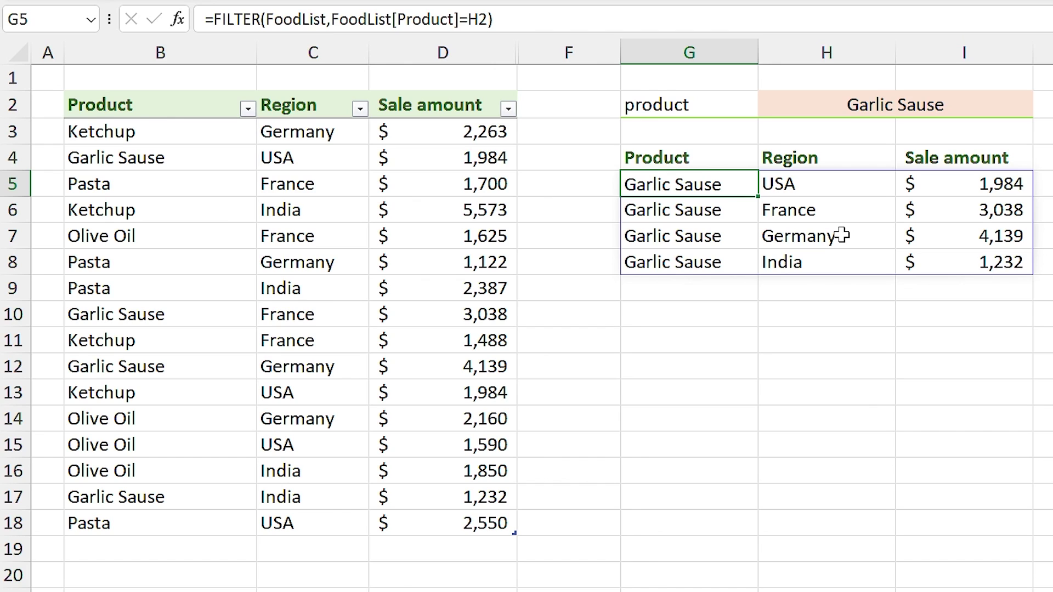
pyautogui.press('Up')
pyautogui.press('Up')
pyautogui.press('Up')
pyautogui.press('Right')
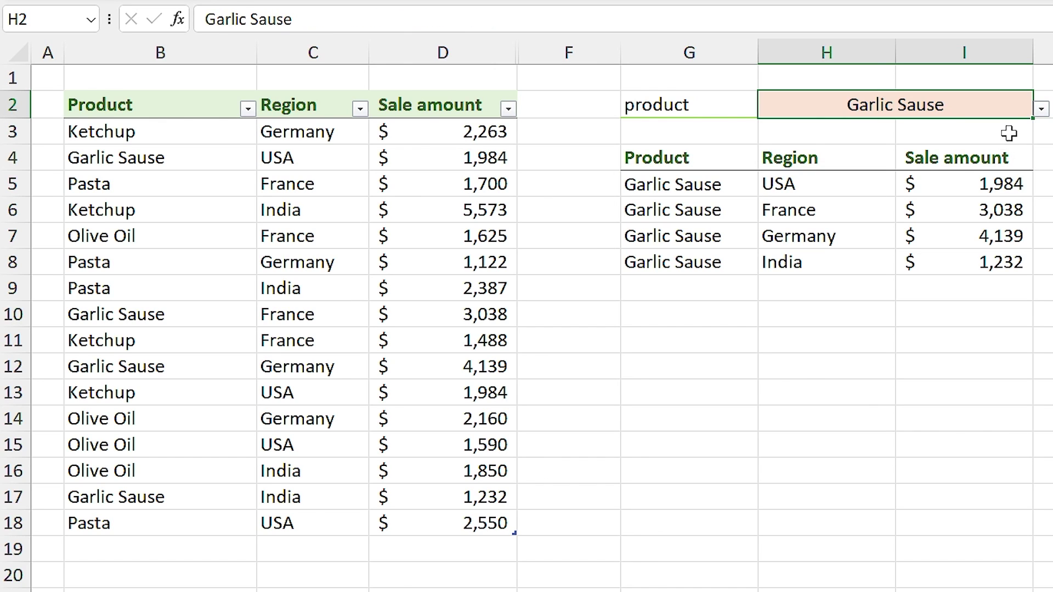
pyautogui.click(1041, 108)
pyautogui.click(932, 181)
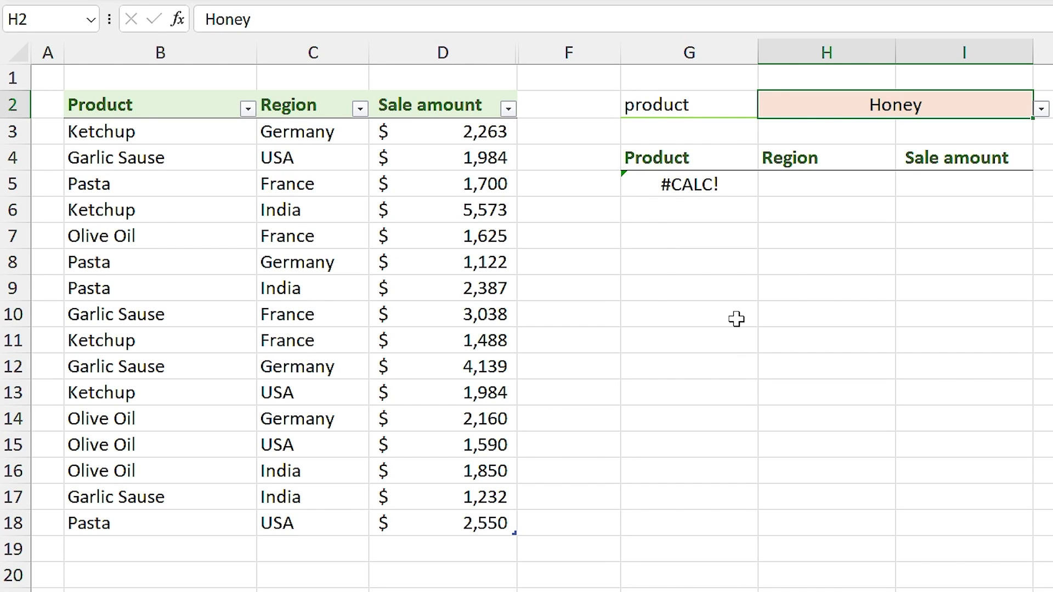
# Add "not in the list" as the FILTER formula's if_empty argument in G5.
pyautogui.doubleClick(734, 186)
pyautogui.click(944, 186)
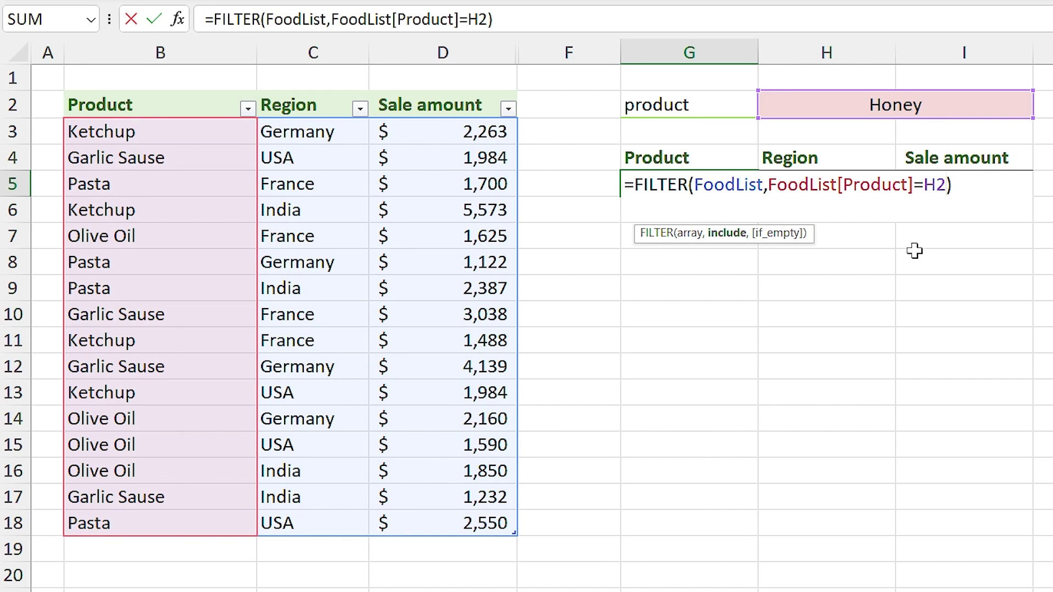
pyautogui.write(',')
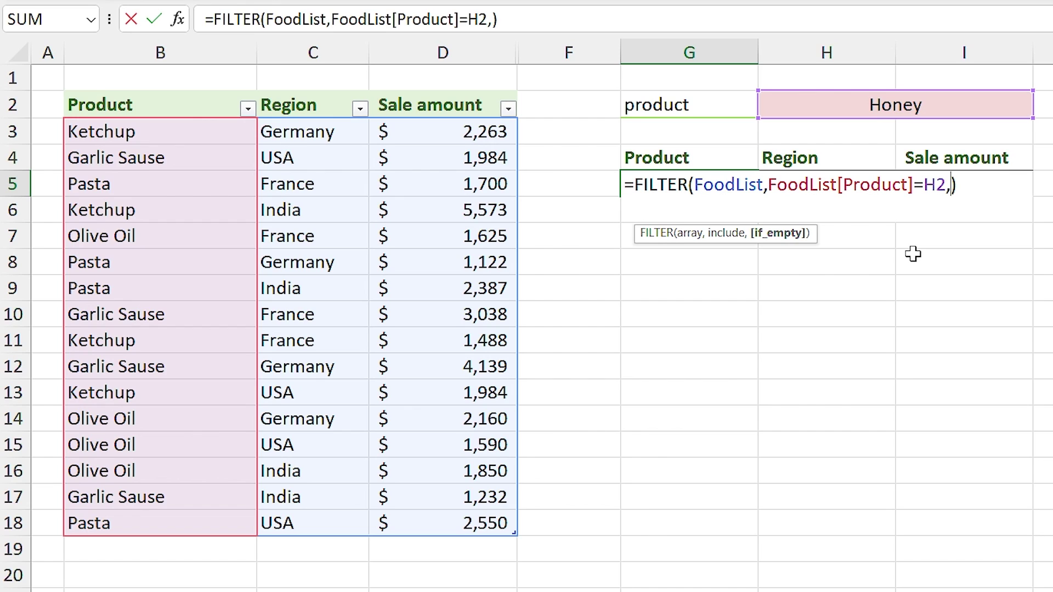
pyautogui.write('"')
pyautogui.write('no')
pyautogui.write('t in the list')
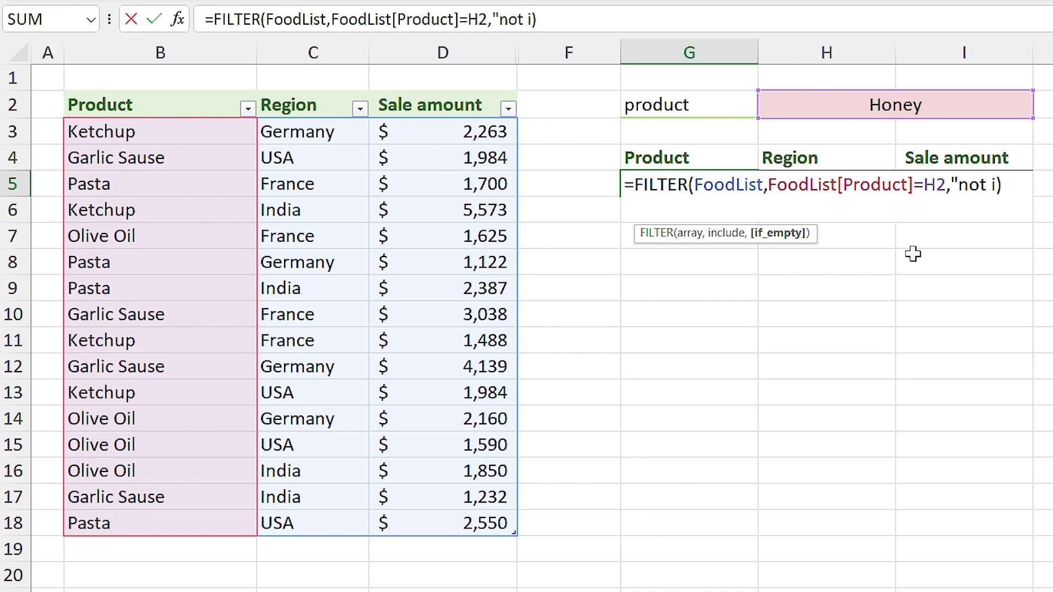
pyautogui.press('Return')
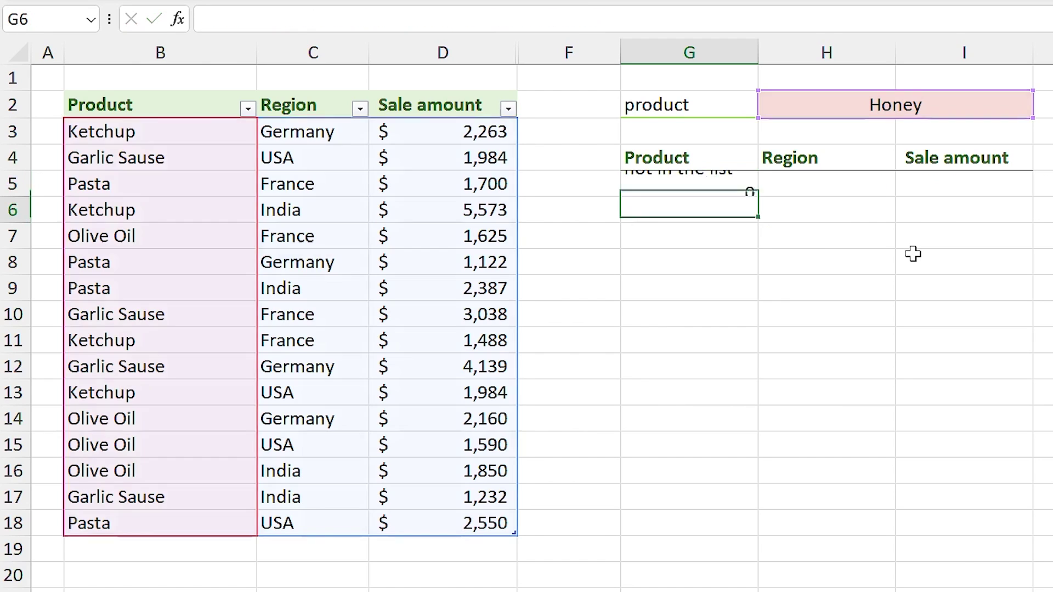
pyautogui.click(821, 242)
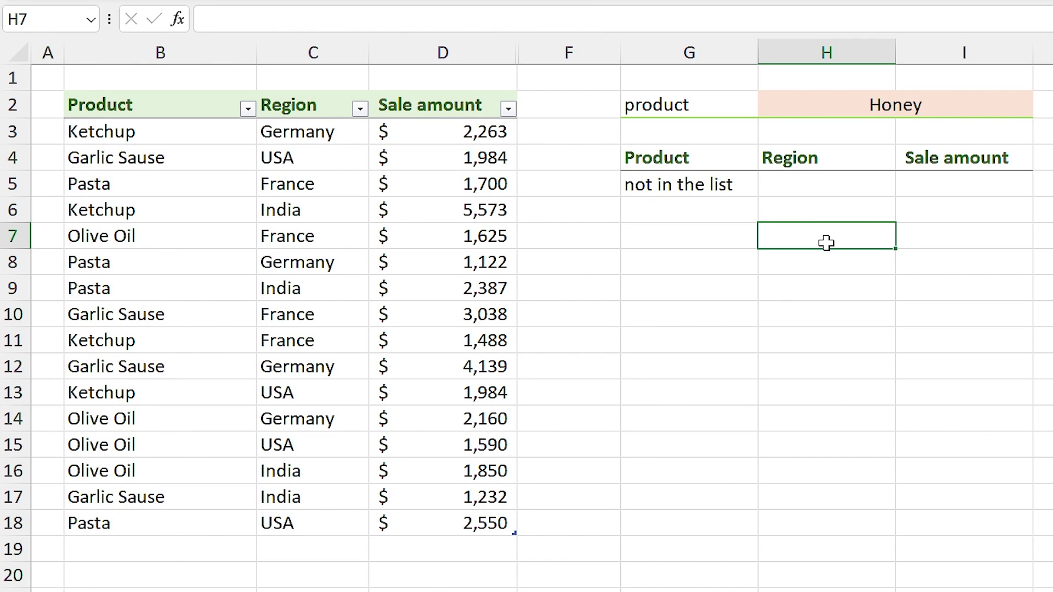
# Enter honey in H7 and switch the H2 product to Olive Oil.
pyautogui.write('honey')
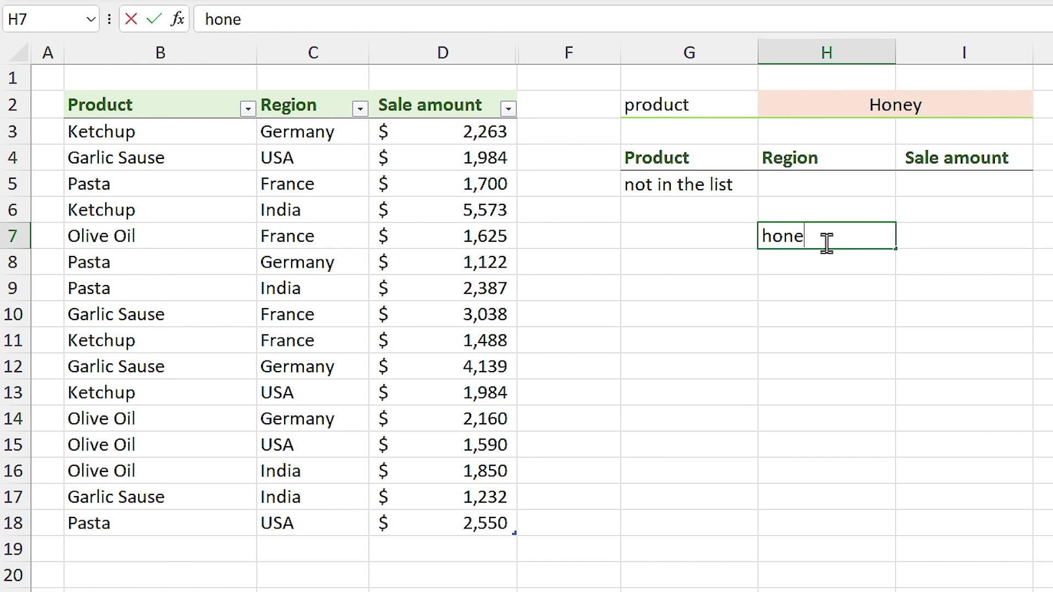
pyautogui.click(951, 106)
pyautogui.click(1040, 109)
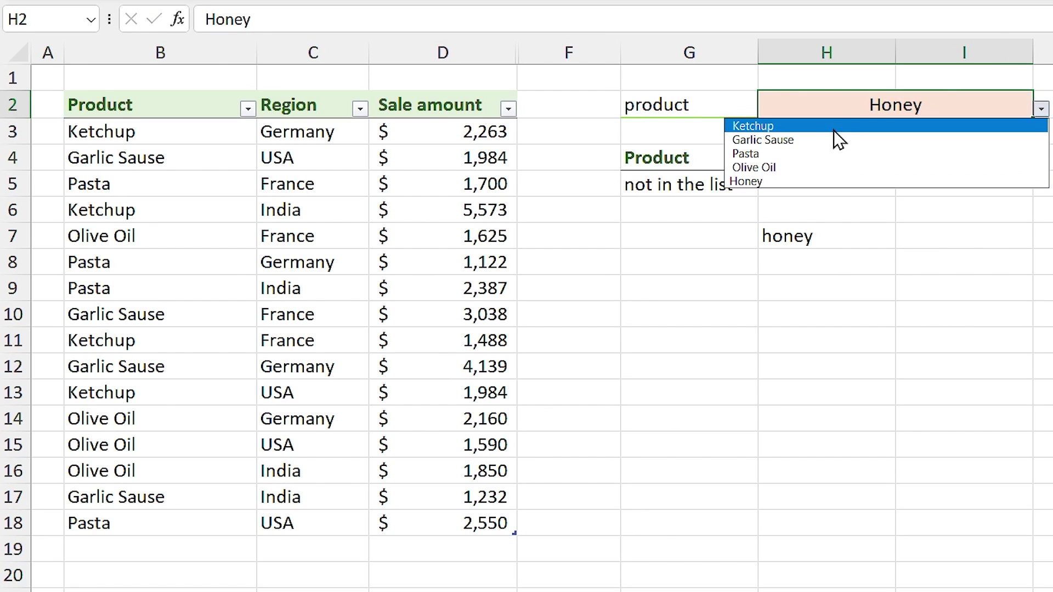
pyautogui.click(773, 169)
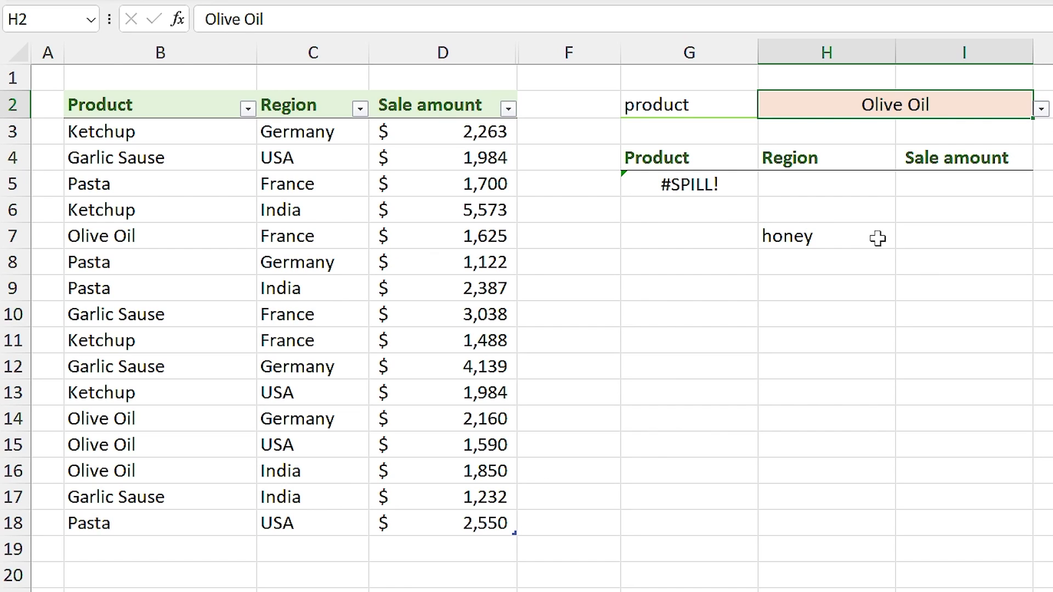
# Delete the honey entry in H7 to clear the #SPILL! error in G5.
pyautogui.click(811, 240)
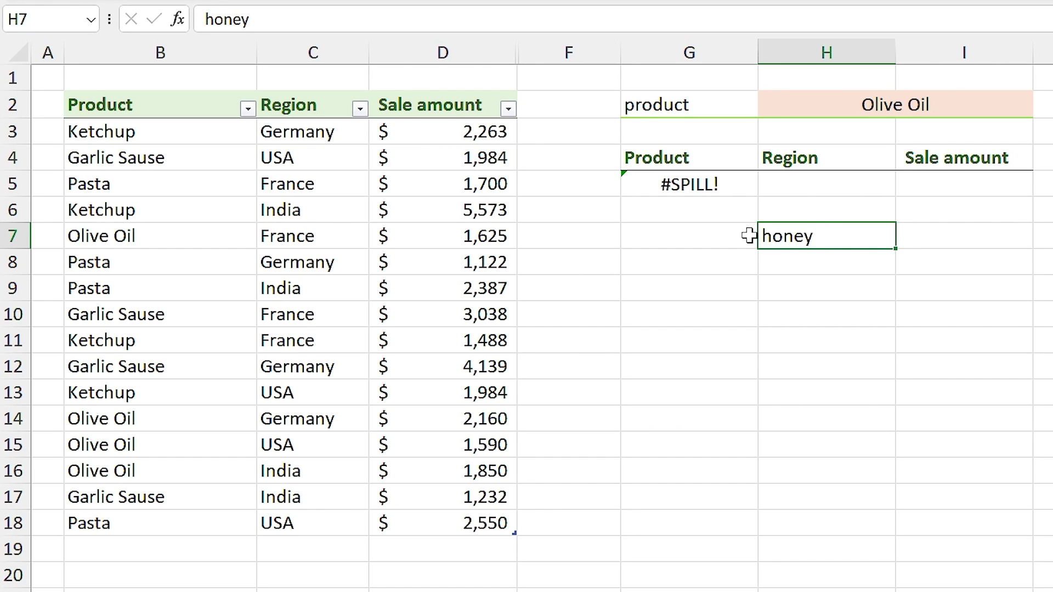
pyautogui.click(732, 182)
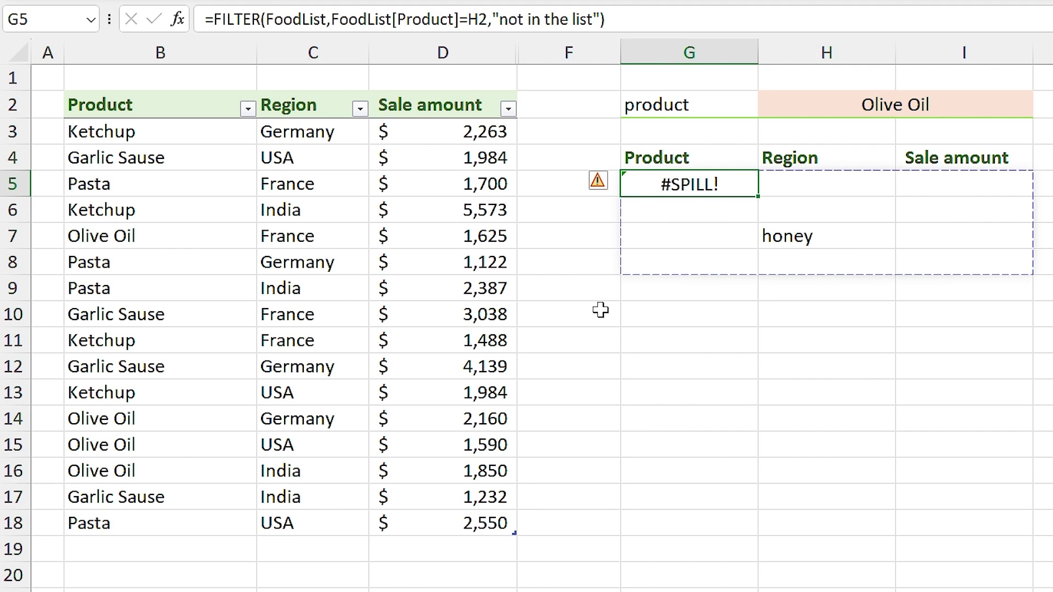
pyautogui.click(840, 231)
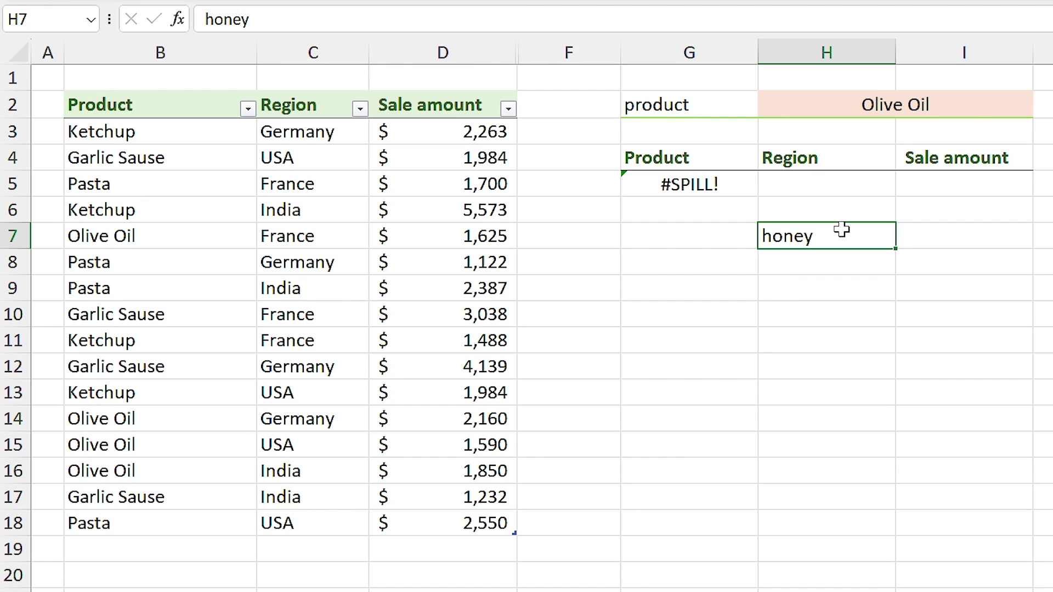
pyautogui.press('Delete')
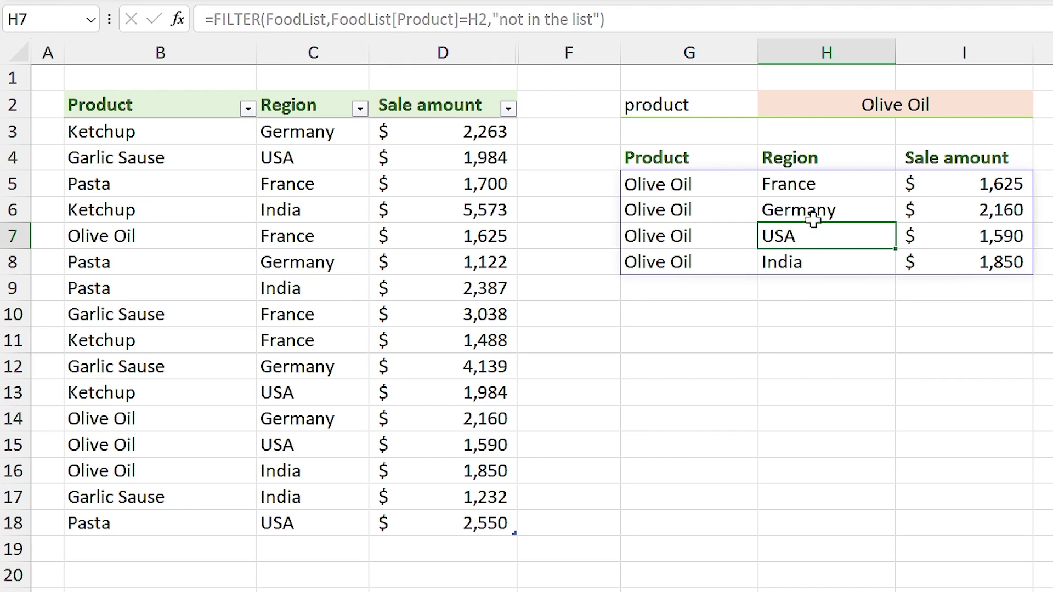
pyautogui.click(715, 184)
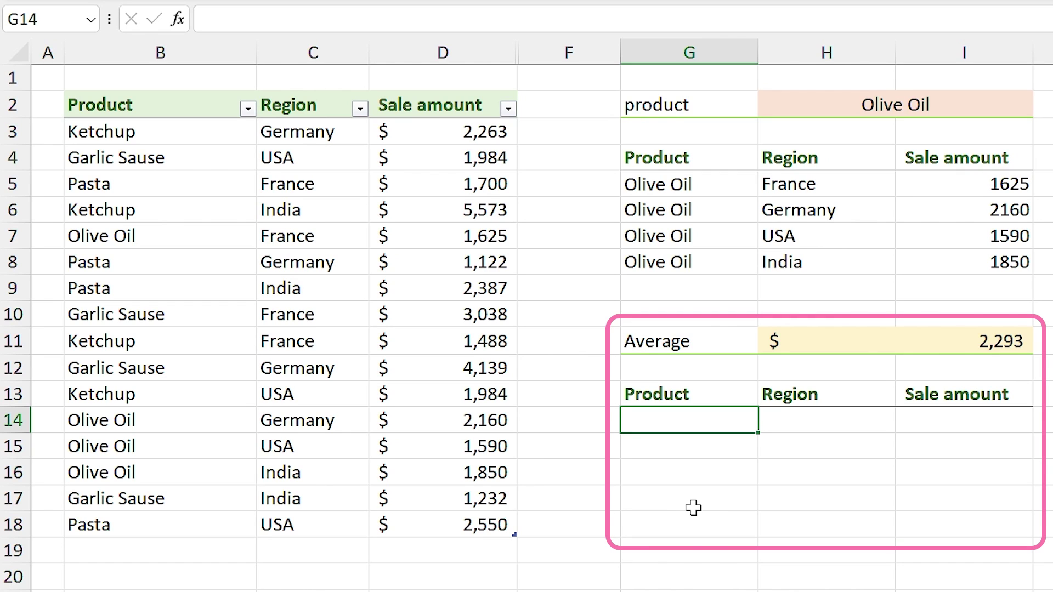
# In G14, enter =FILTER(Table137, Table137[Sale amount]>H11) to list above-average sales.
pyautogui.write('=filte')
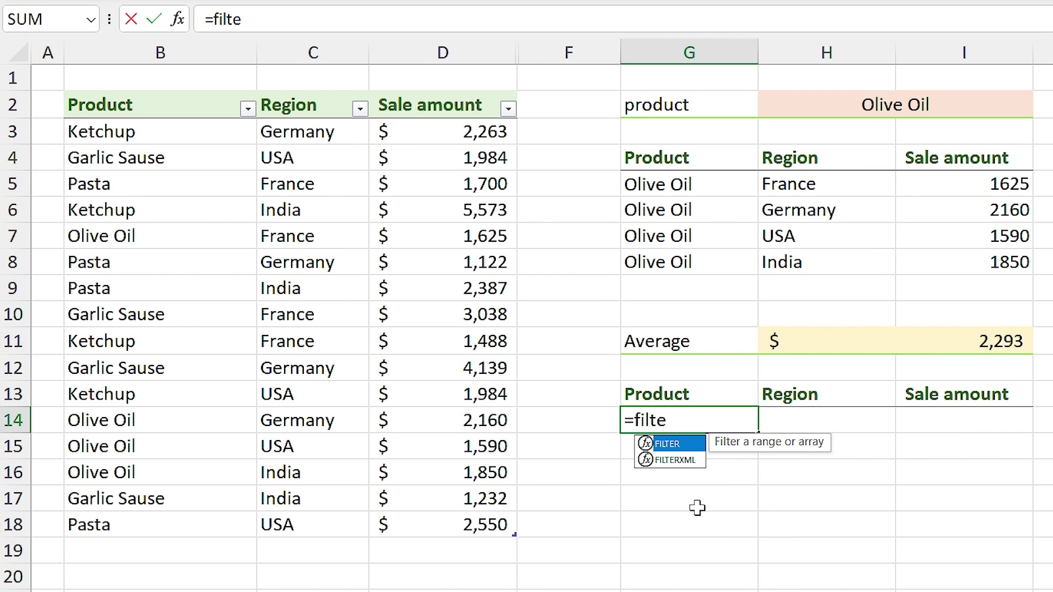
pyautogui.press('Tab')
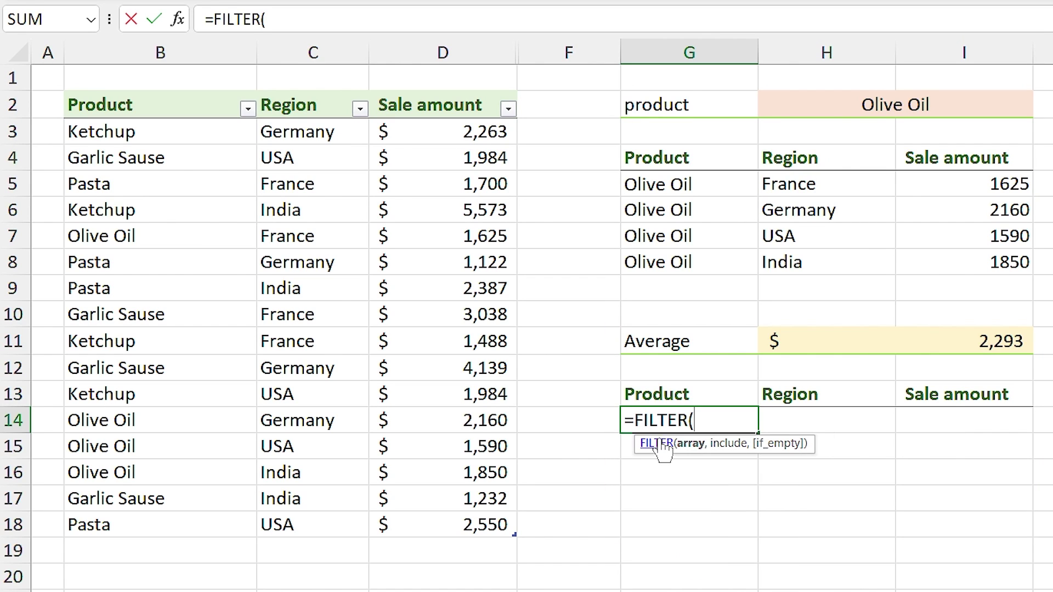
pyautogui.click(69, 88)
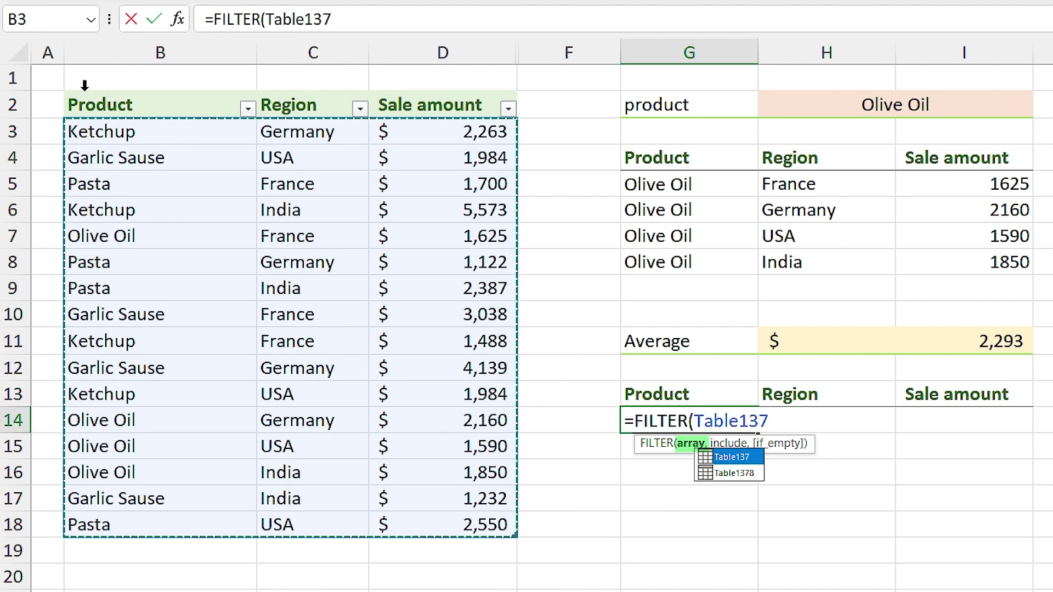
pyautogui.write(',')
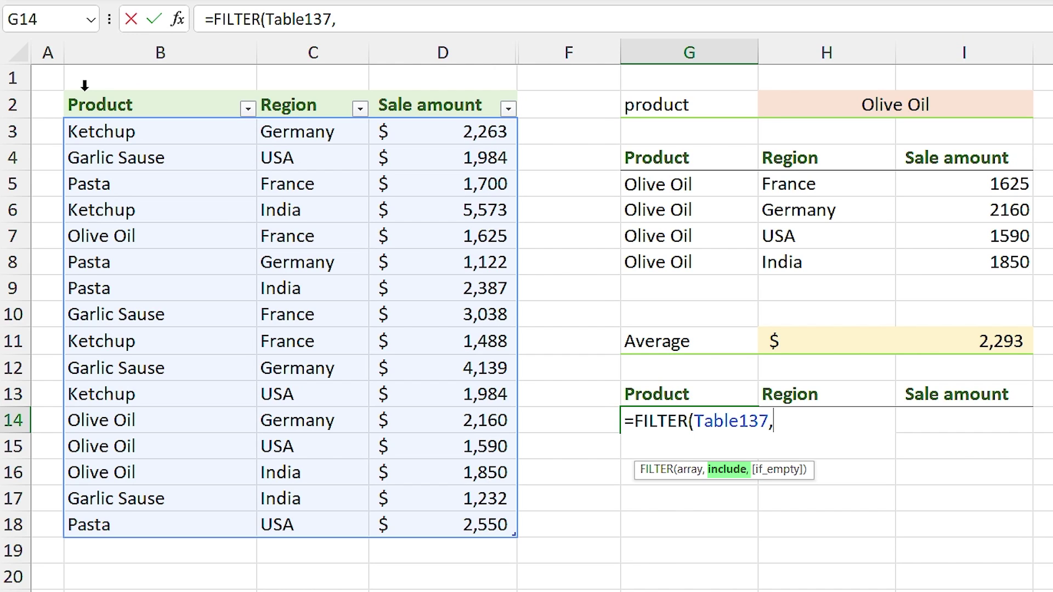
pyautogui.click(409, 86)
pyautogui.write('>')
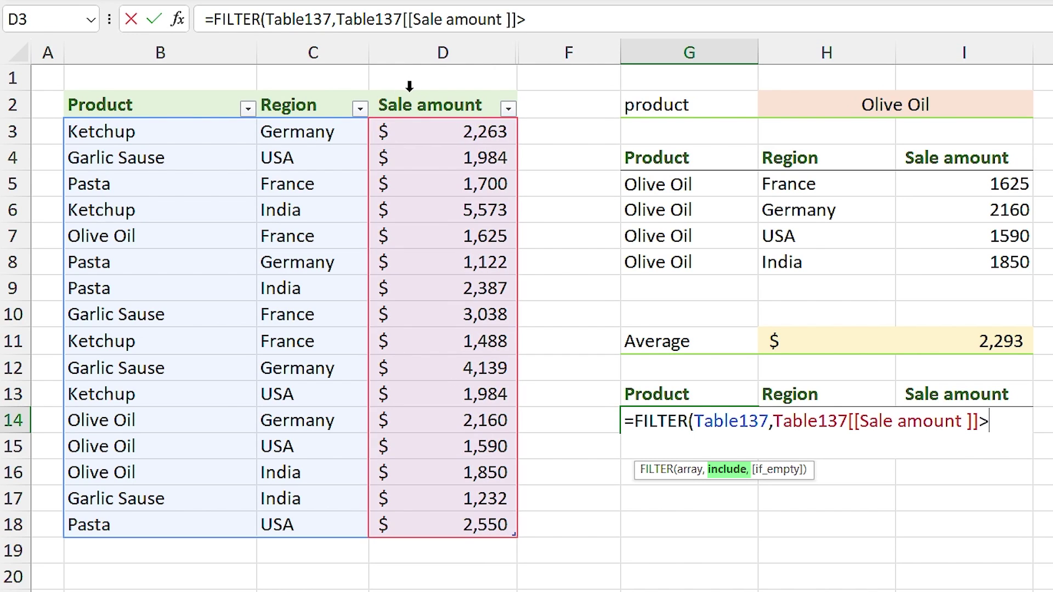
pyautogui.click(982, 342)
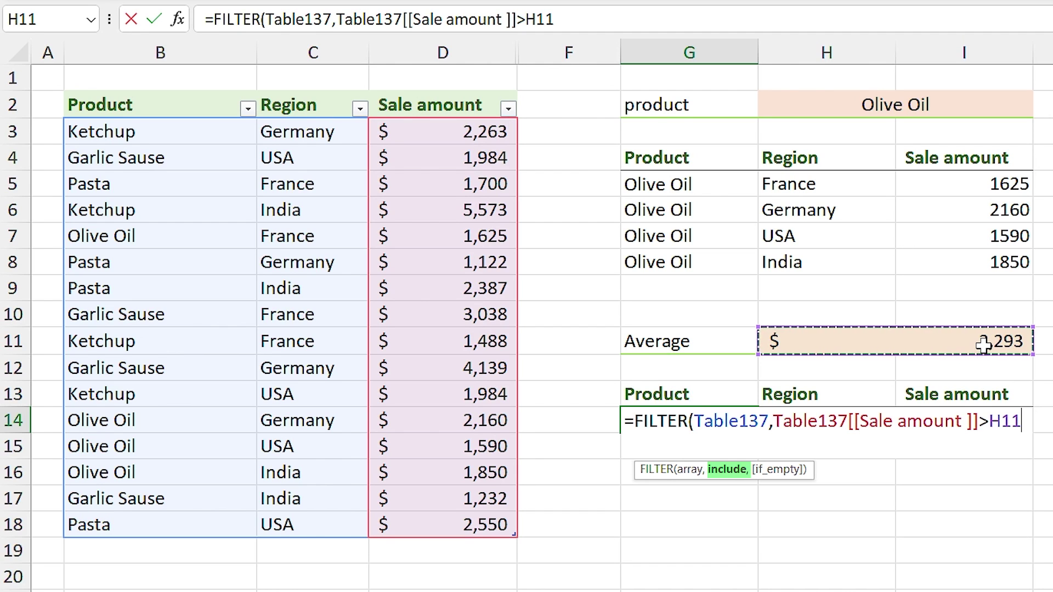
pyautogui.press('Return')
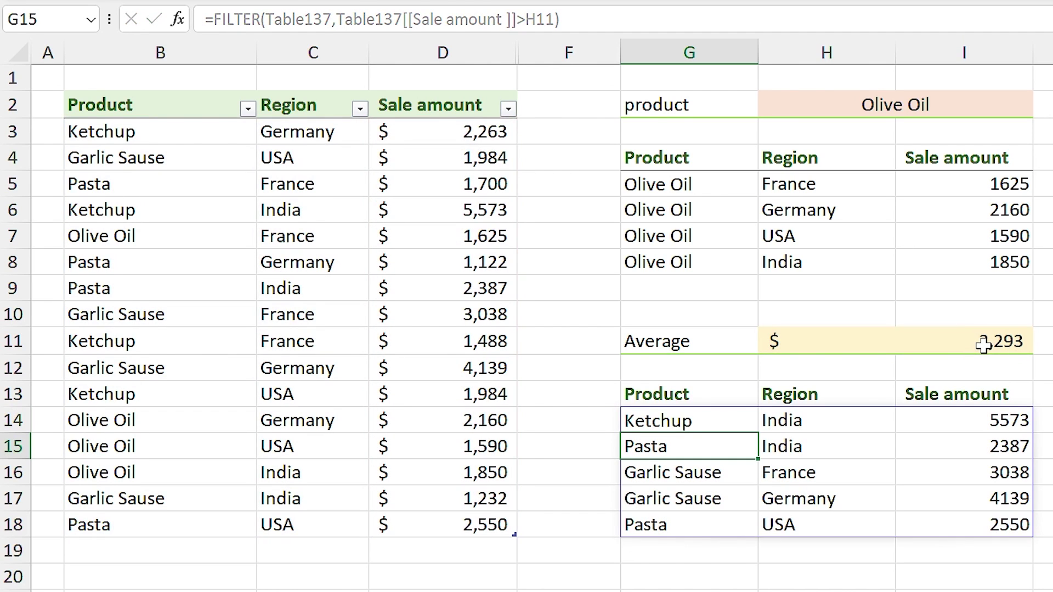
# Add a new table row in B19: Olive Oil, Spain, 2660.
pyautogui.click(710, 422)
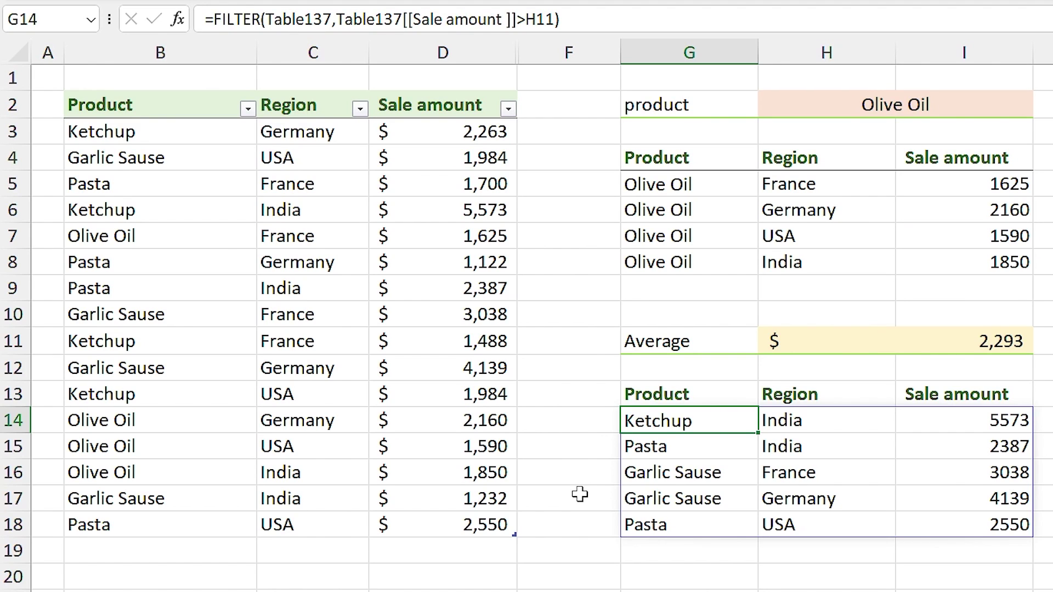
pyautogui.click(174, 551)
pyautogui.write('Olive Oil')
pyautogui.press('Tab')
pyautogui.write('Spain')
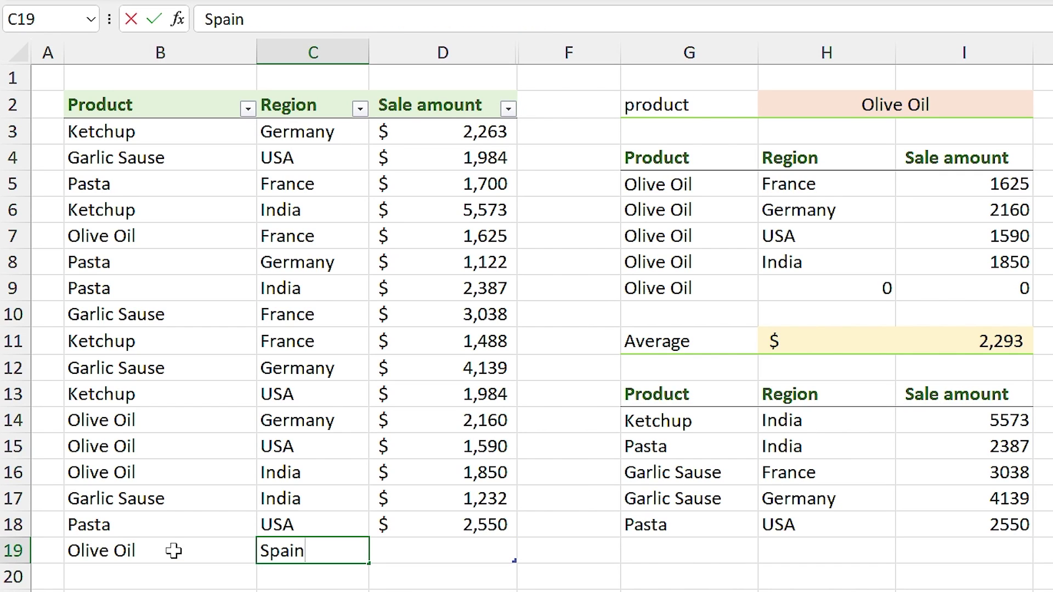
pyautogui.click(415, 551)
pyautogui.write('2660')
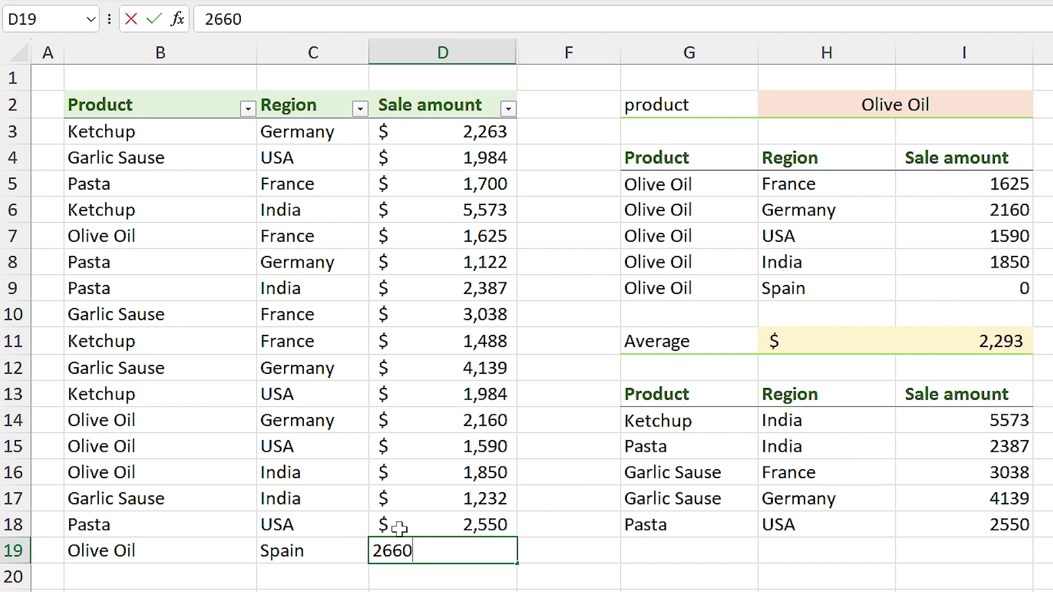
pyautogui.press('Return')
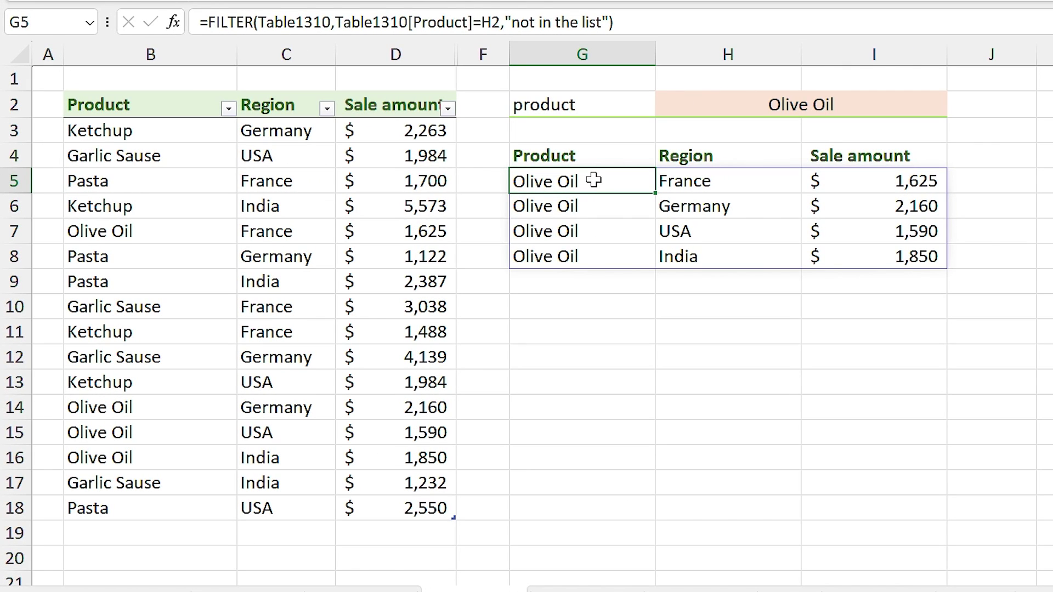
# Inspect the array and include arguments of the Olive Oil FILTER formula in G5.
pyautogui.doubleClick(593, 180)
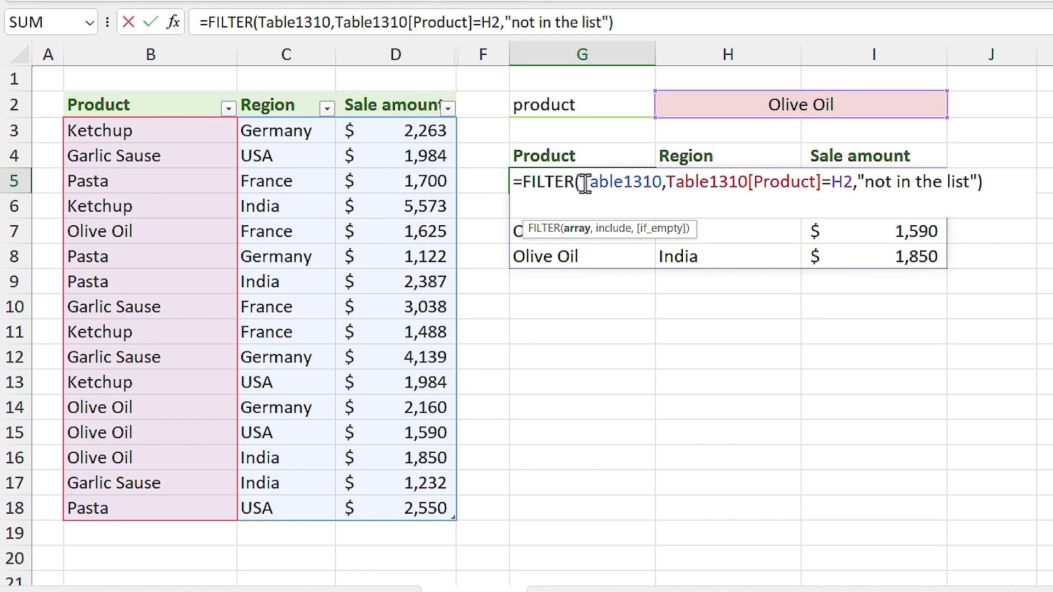
pyautogui.click(576, 229)
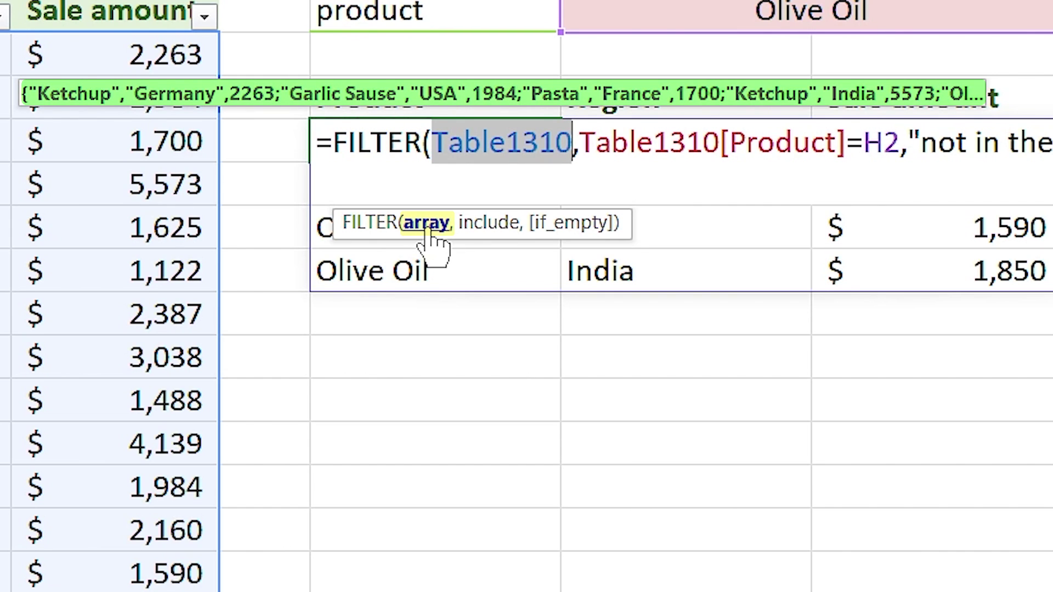
pyautogui.click(485, 225)
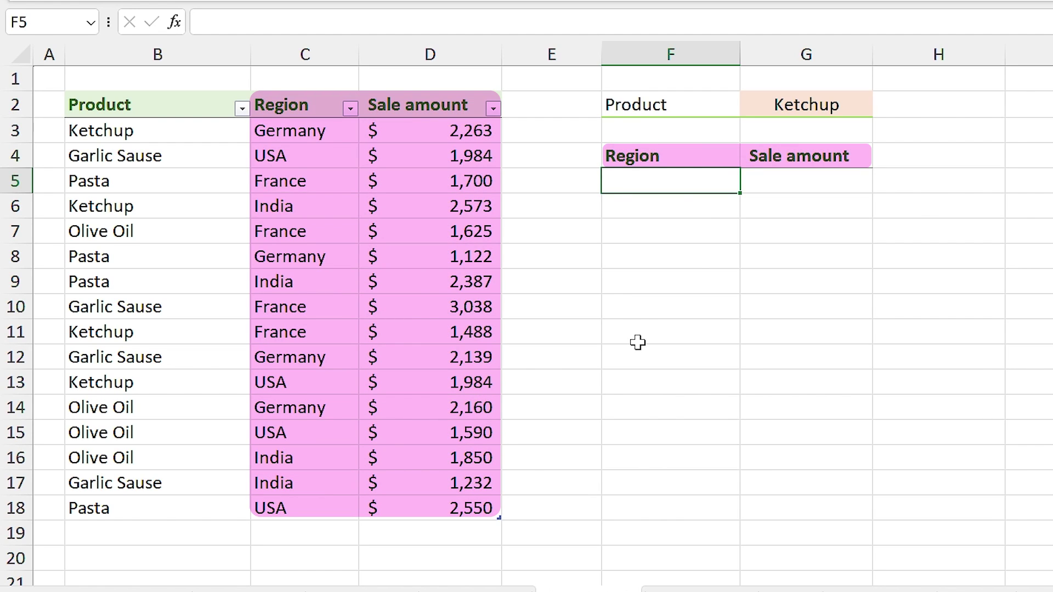
# In F5, enter =FILTER(Table134[[Region]:[Sale amount]], Table134[Product]=G2) for the Ketchup sales.
pyautogui.write('=FILTER(')
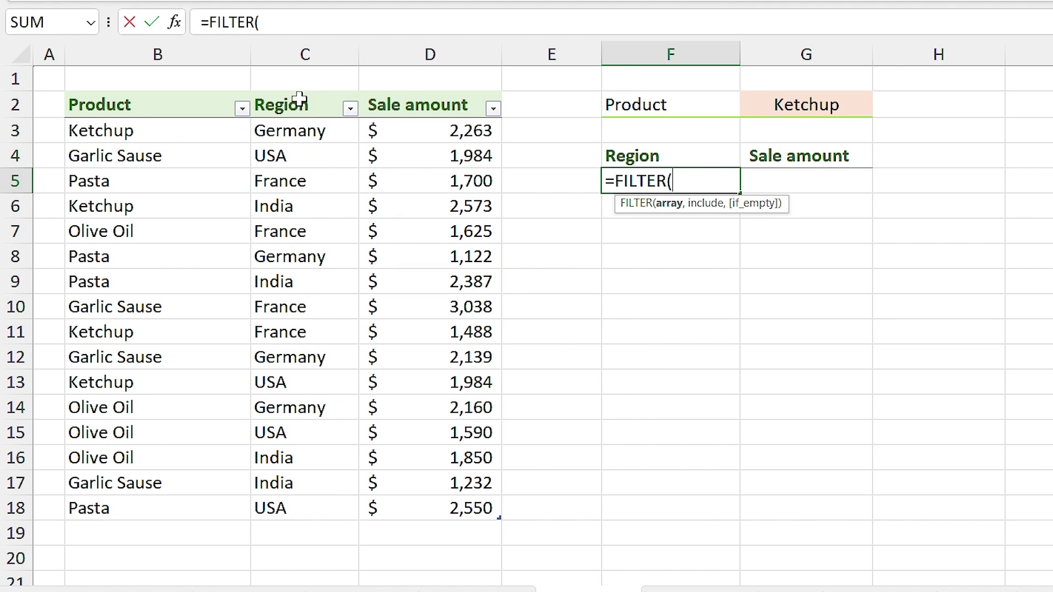
pyautogui.moveTo(296, 89); pyautogui.dragTo(410, 87)
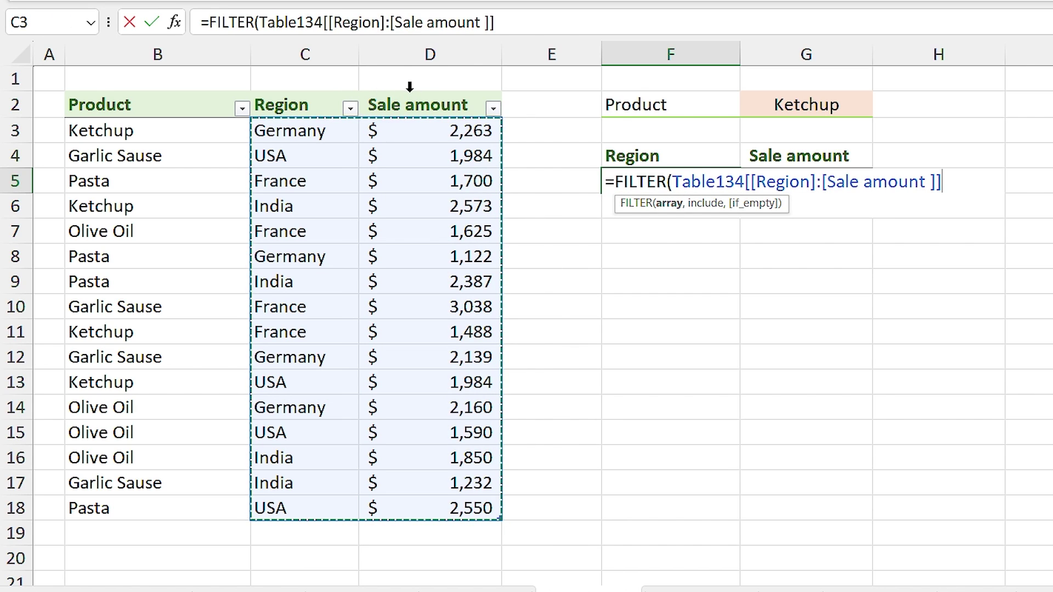
pyautogui.write(',')
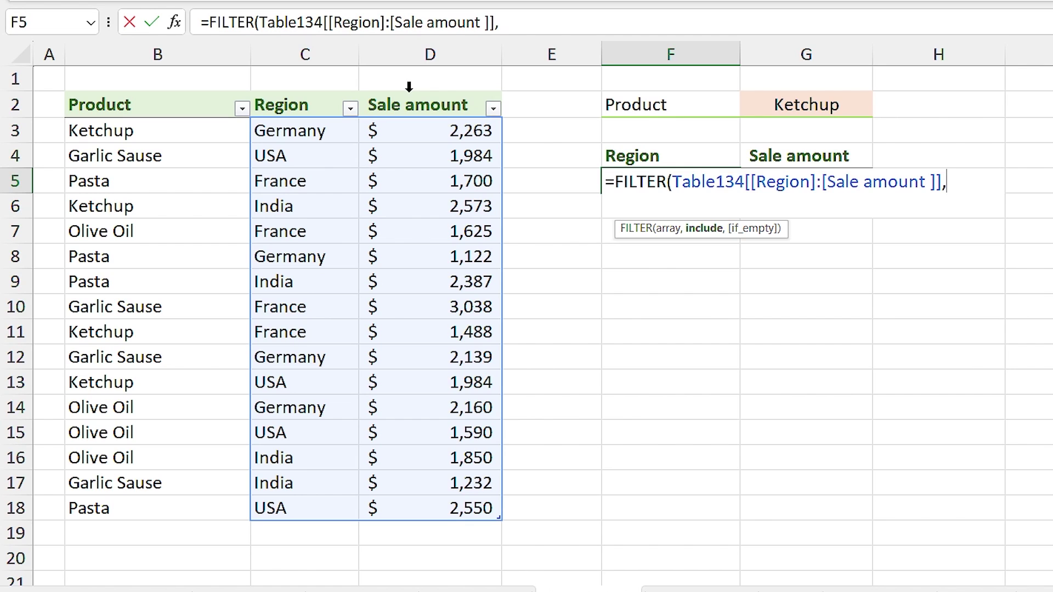
pyautogui.click(196, 91)
pyautogui.write('=')
pyautogui.click(771, 99)
pyautogui.press('Return')
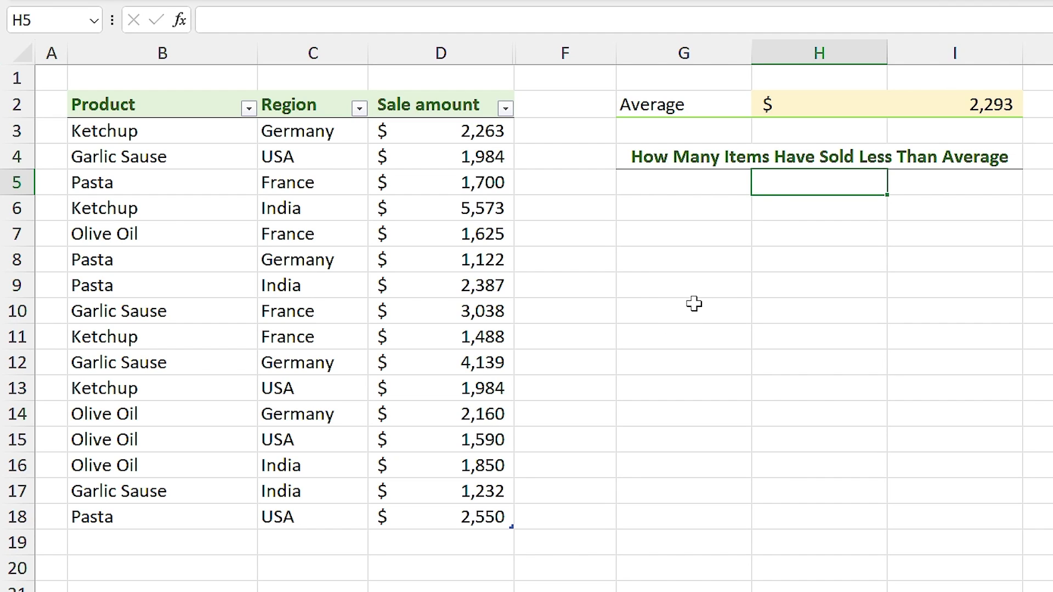
# In H5, enter =FILTER(Table1378[Sale amount], Table1378[Sale amount]<H2) to list below-average amounts.
pyautogui.write('=fil')
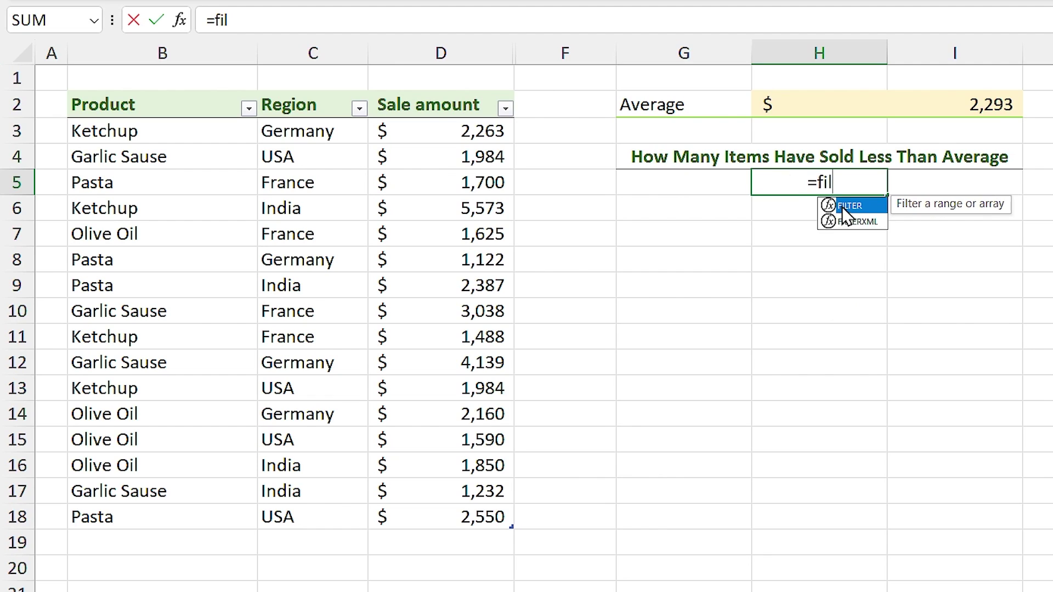
pyautogui.press('Tab')
pyautogui.click(444, 86)
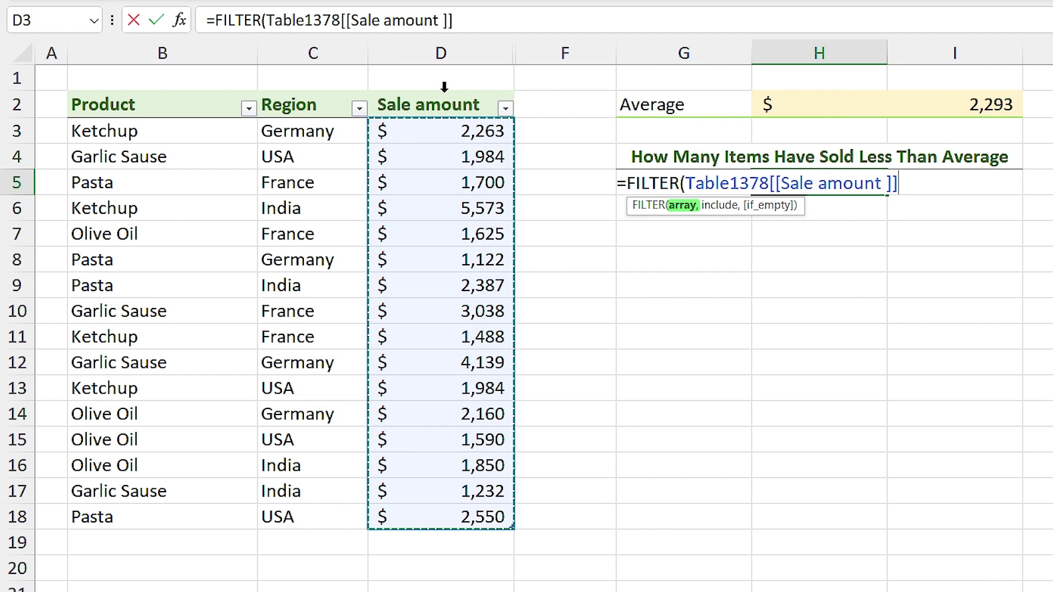
pyautogui.write(',')
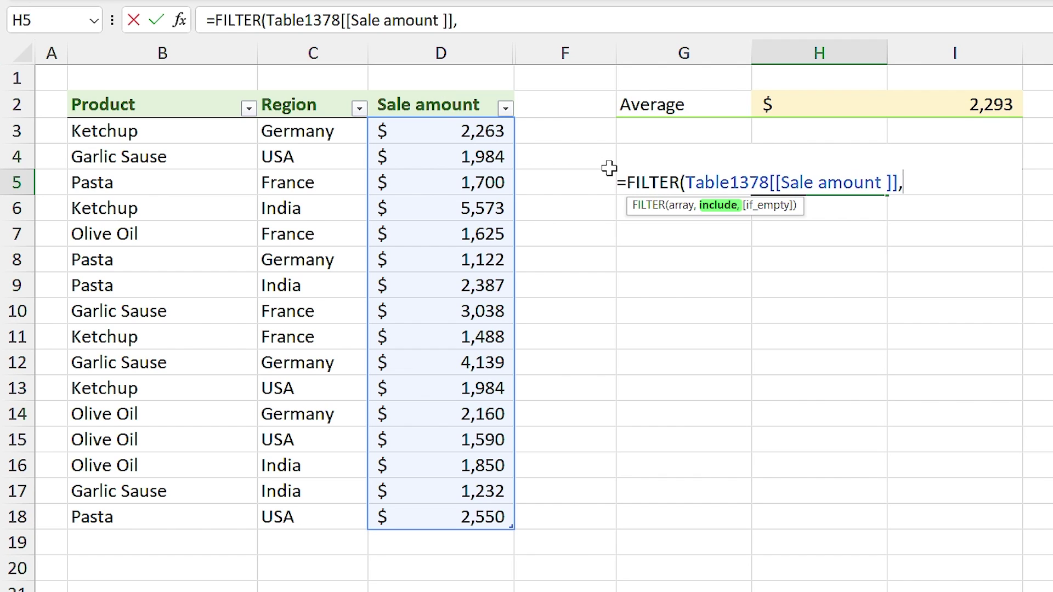
pyautogui.click(443, 88)
pyautogui.write('<')
pyautogui.click(804, 107)
pyautogui.press('Return')
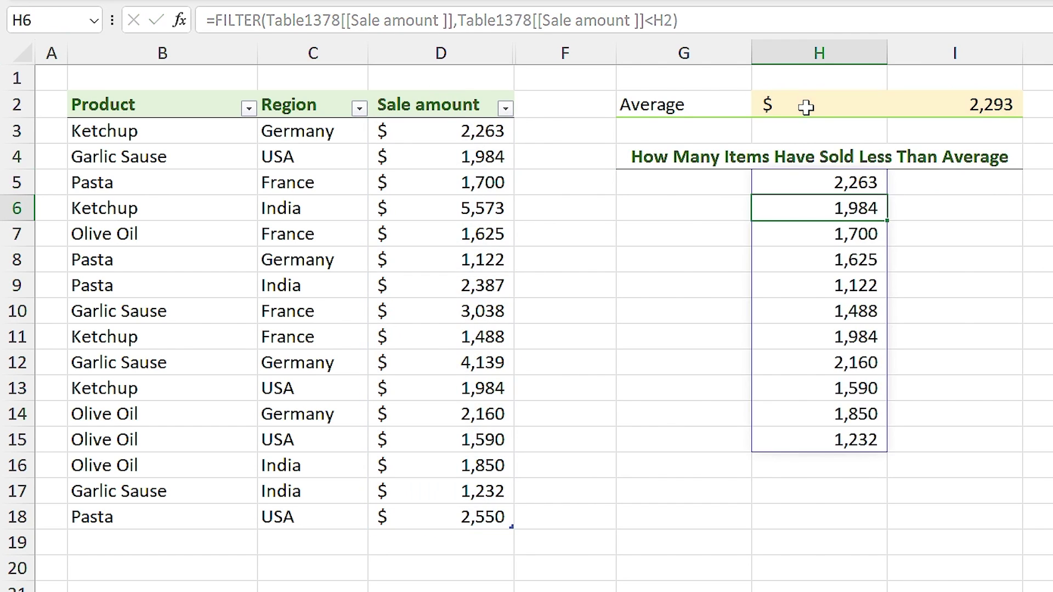
pyautogui.click(796, 184)
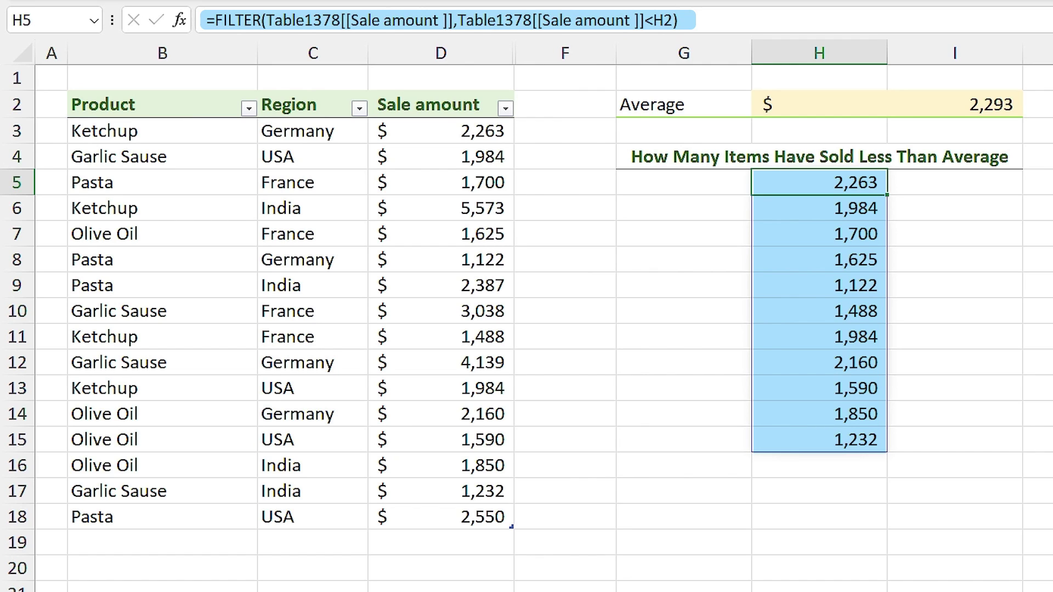
# Wrap the H5 formula as =COUNT(FILTER(...)) so it returns 11.
pyautogui.click(214, 20)
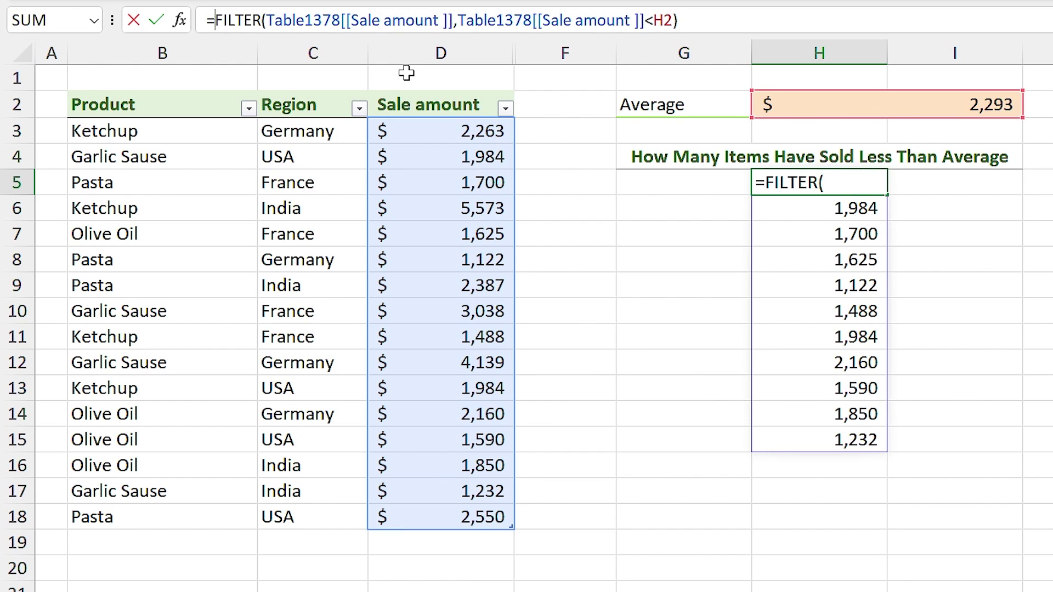
pyautogui.write('cou')
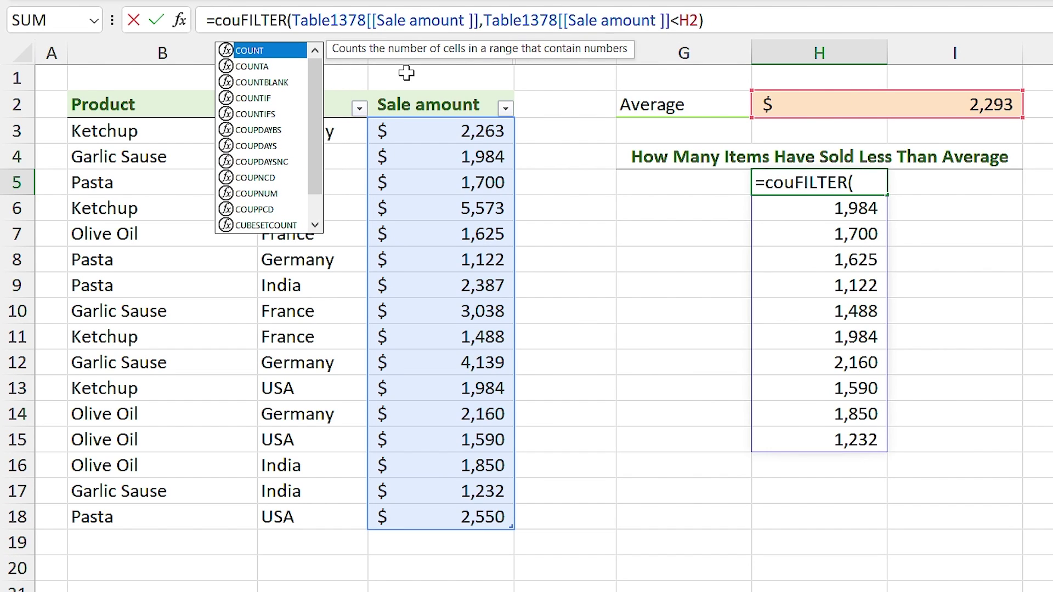
pyautogui.doubleClick(274, 53)
pyautogui.click(277, 51)
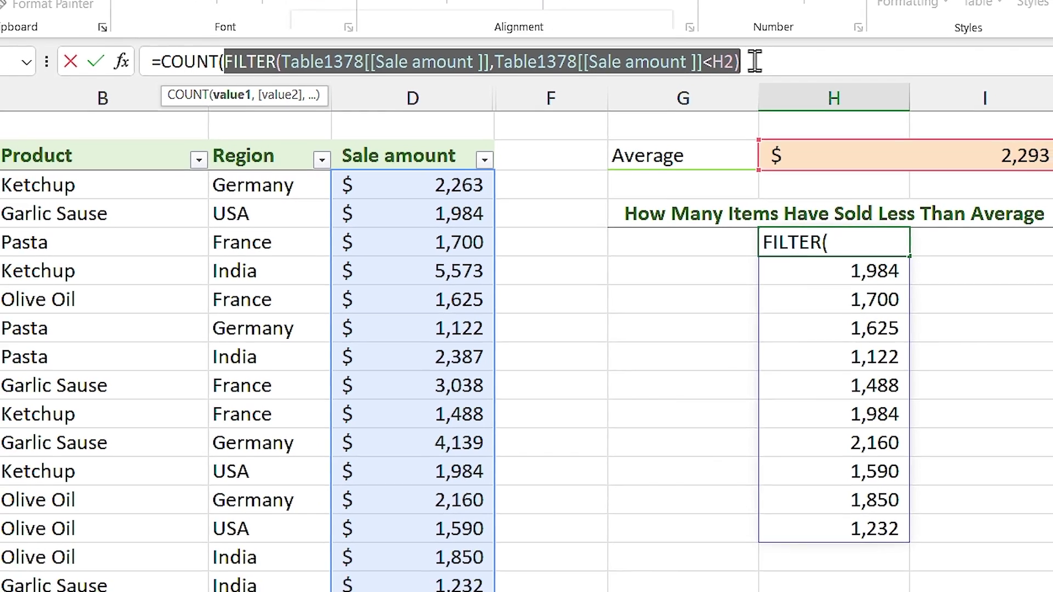
pyautogui.click(752, 83)
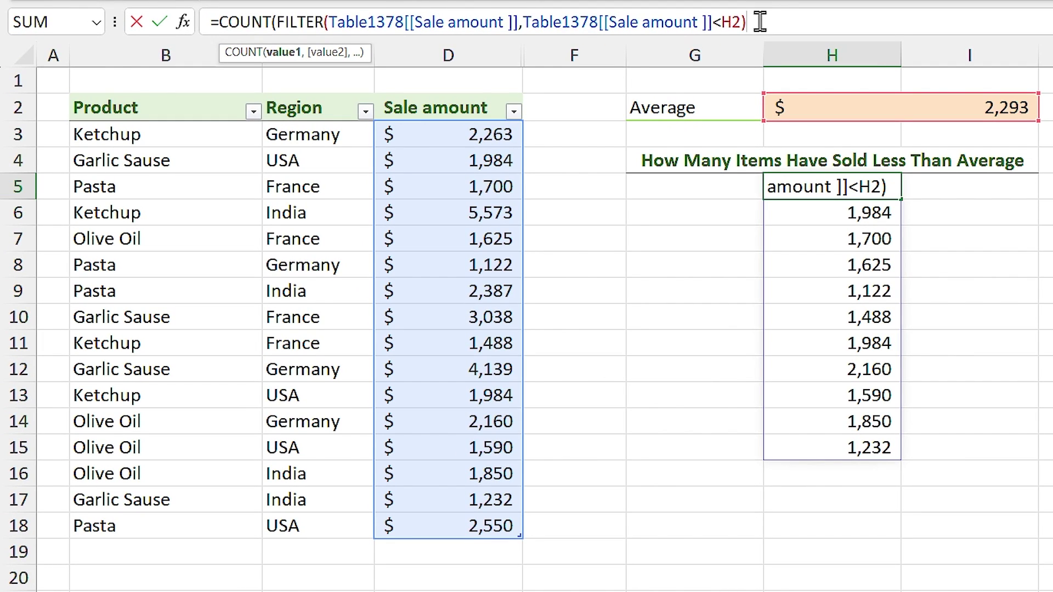
pyautogui.write(')')
pyautogui.press('Return')
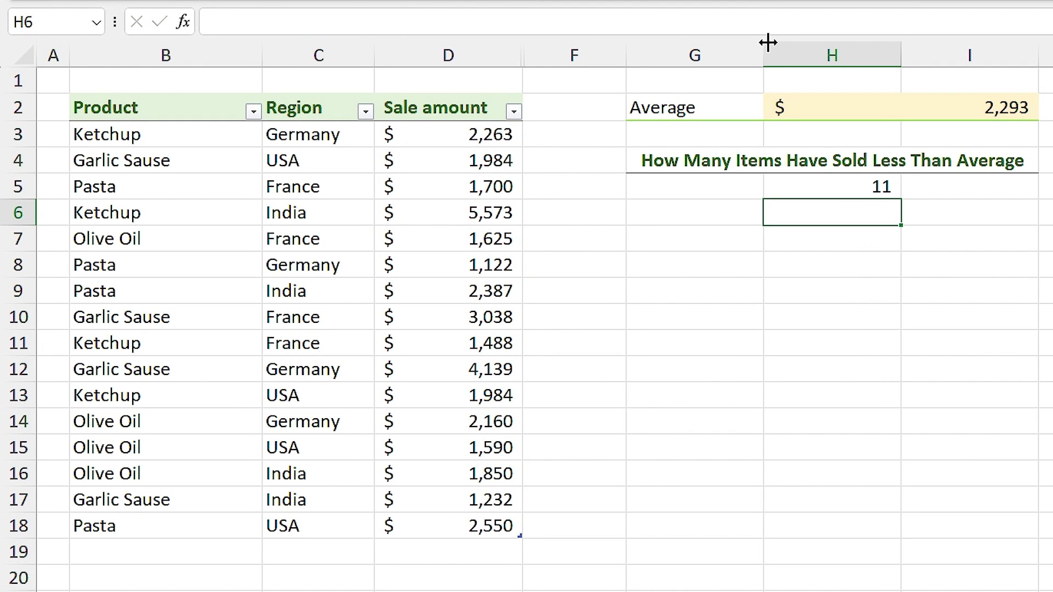